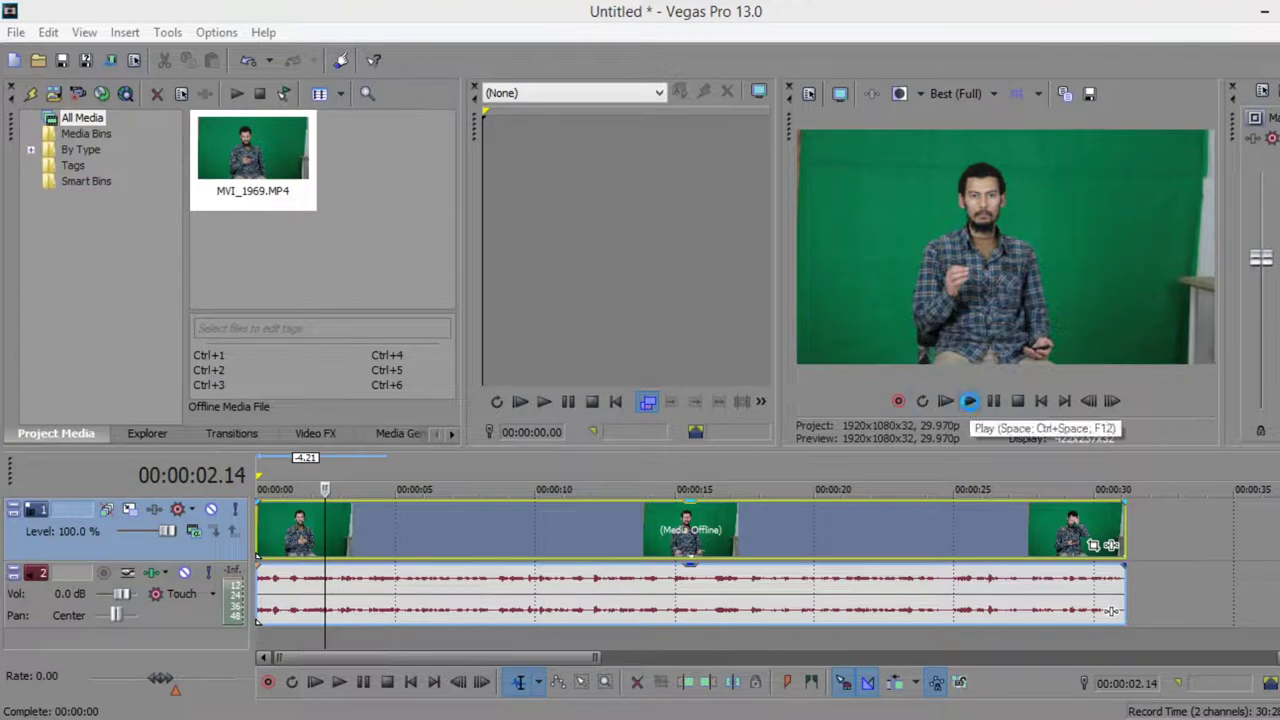
# - Play the MVI_1969.MP4 clip preview and pause it at about 00:00:13.05
pyautogui.click(970, 401)
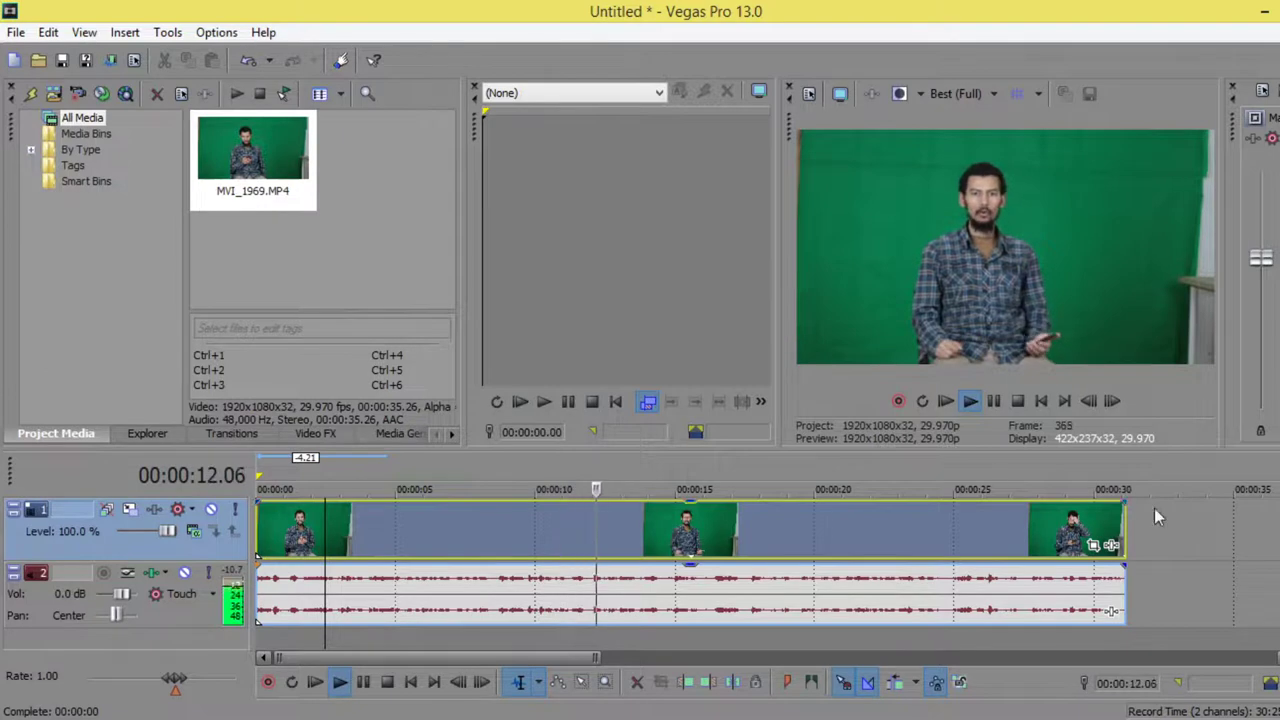
pyautogui.click(993, 403)
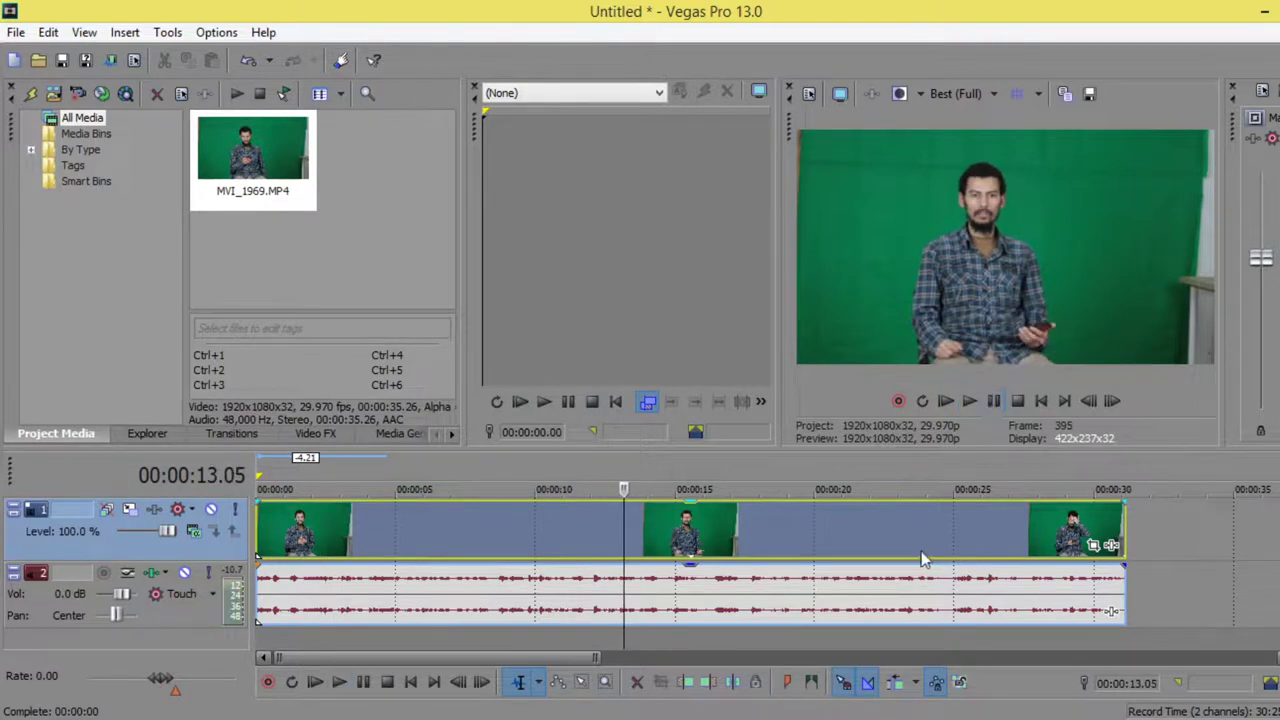
# - Open Vegas Pro's Preferences from the Options menu and reposition the dialog
pyautogui.click(201, 33)
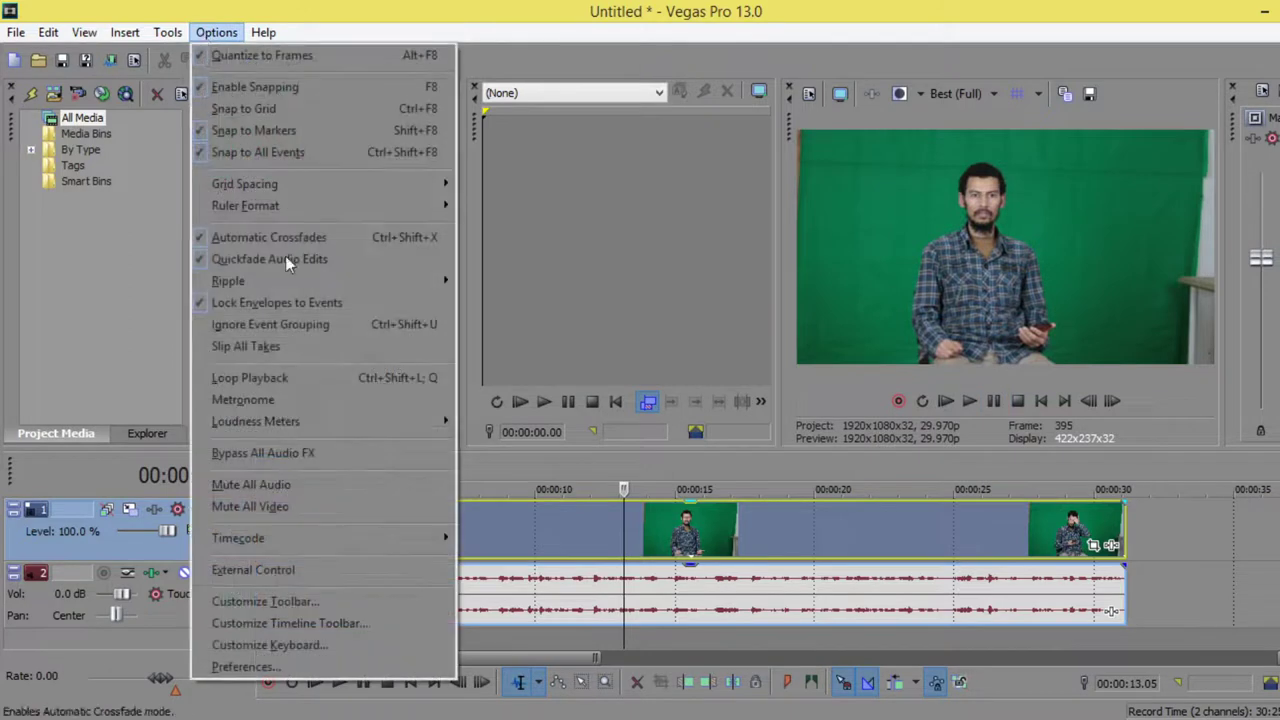
pyautogui.click(325, 667)
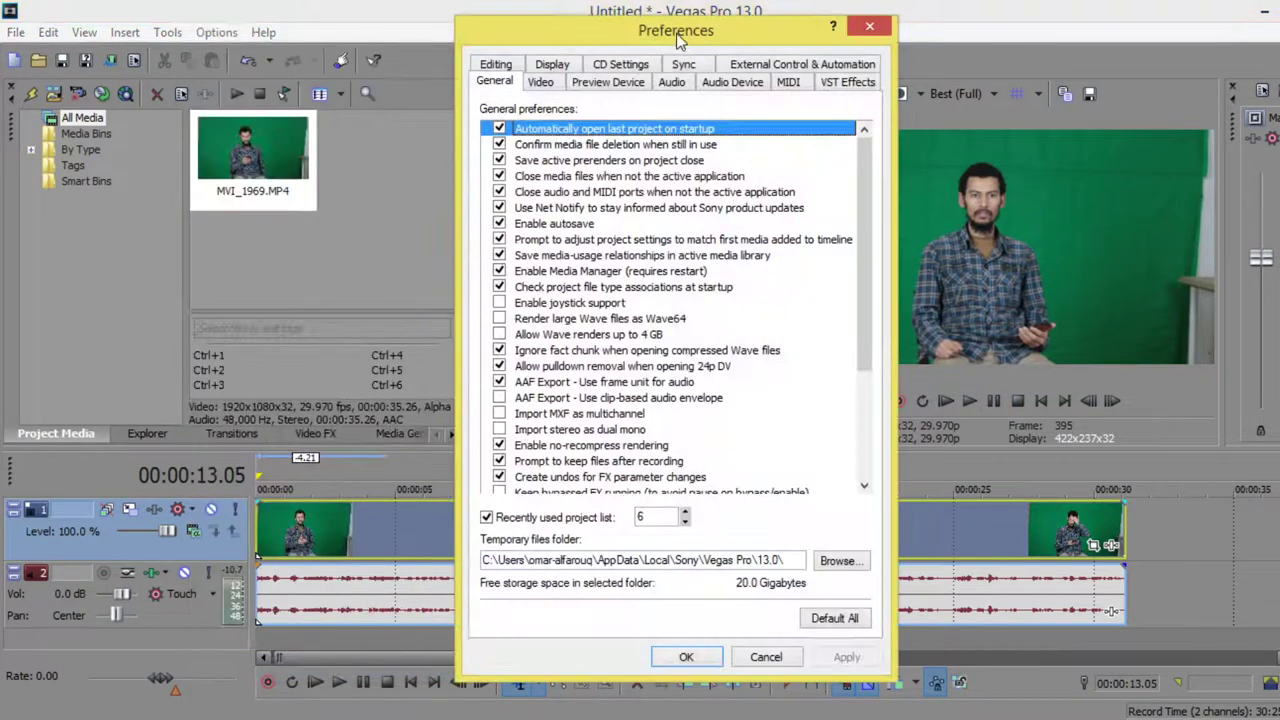
pyautogui.moveTo(677, 37); pyautogui.dragTo(701, 29)
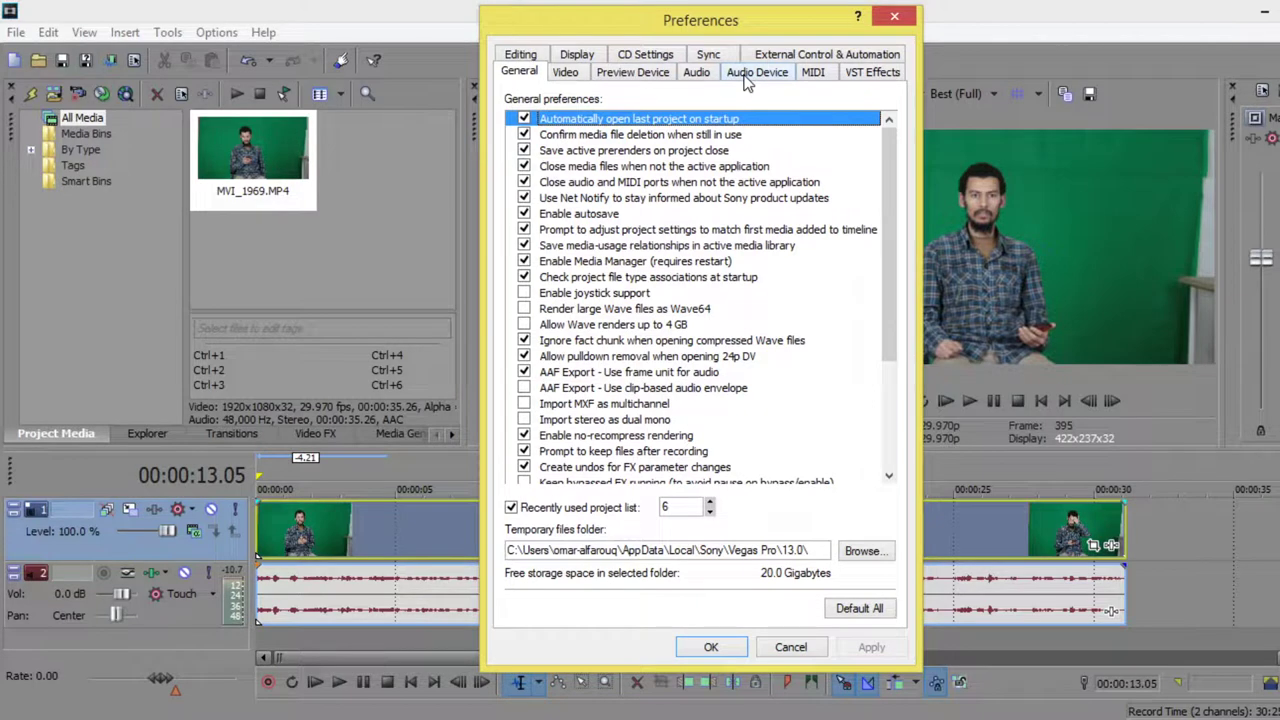
pyautogui.moveTo(892, 176); pyautogui.dragTo(881, 179)
# - Show the Audio preferences, then go to Audacity's Windows download page in Chrome
pyautogui.click(700, 74)
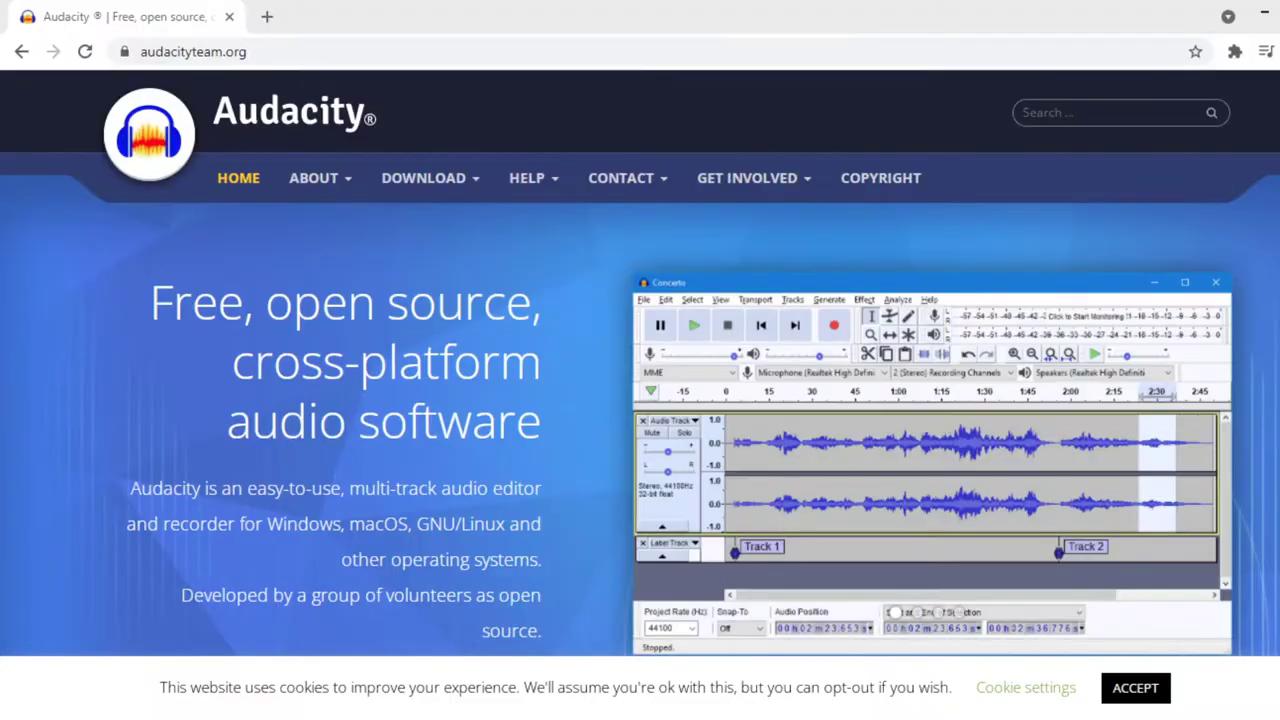
pyautogui.scroll(-1, 533, 215)
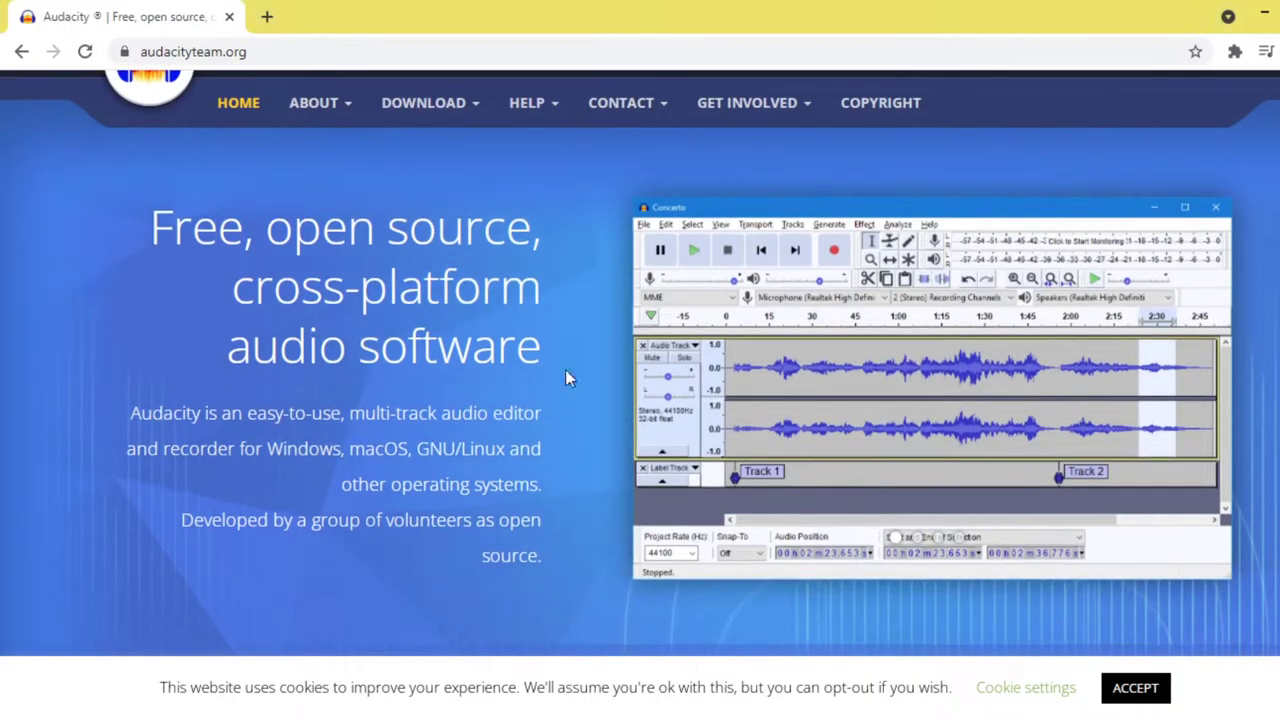
pyautogui.moveTo(443, 110)
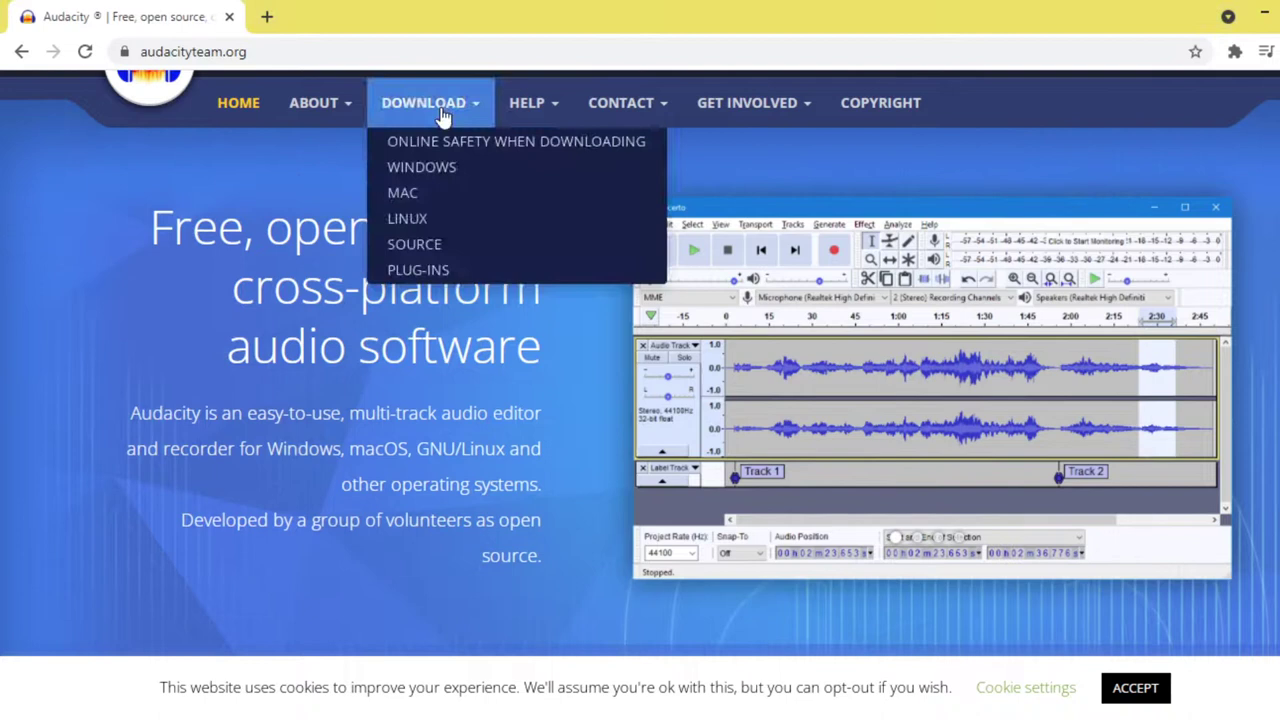
pyautogui.click(447, 170)
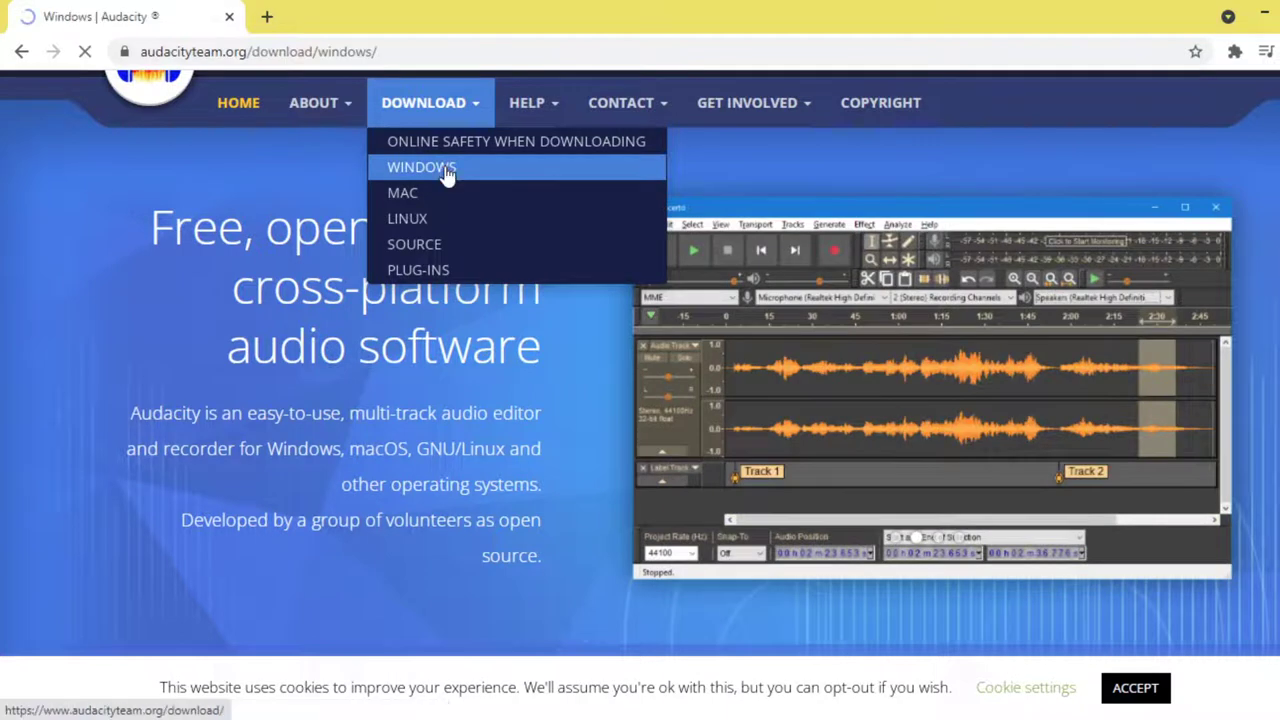
pyautogui.scroll(-6, 1254, 251)
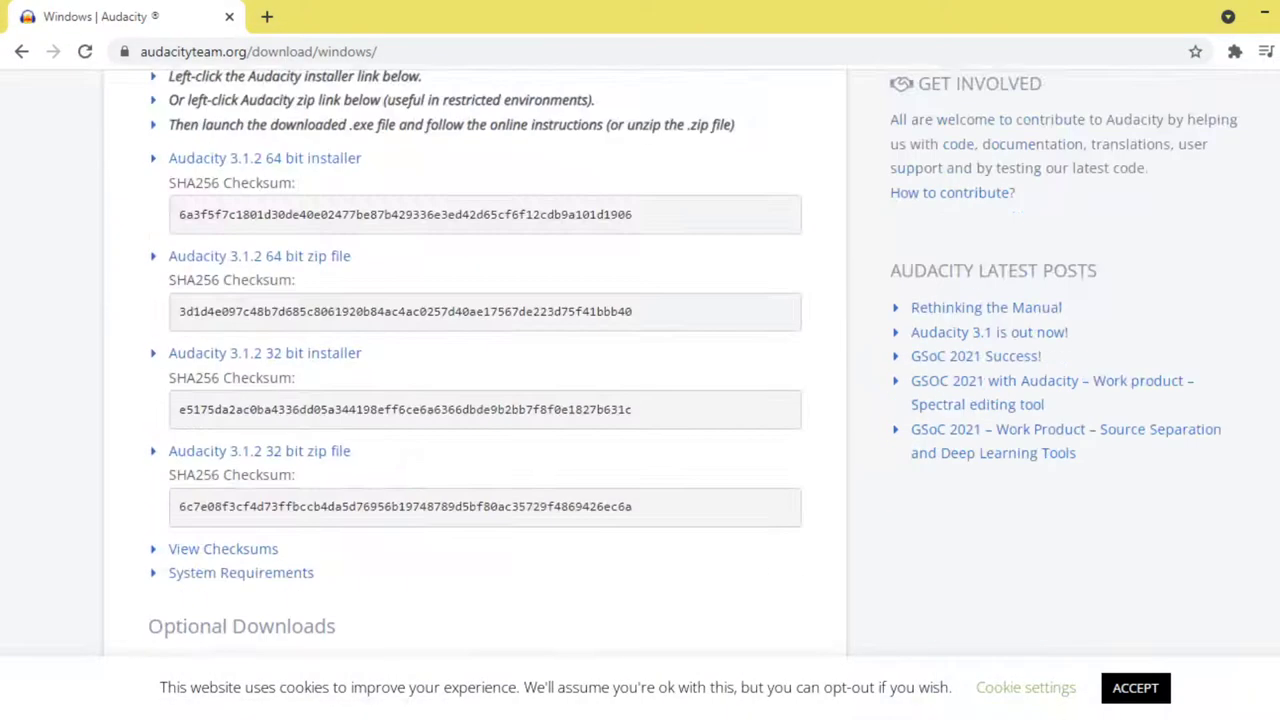
pyautogui.scroll(3, 640, 360)
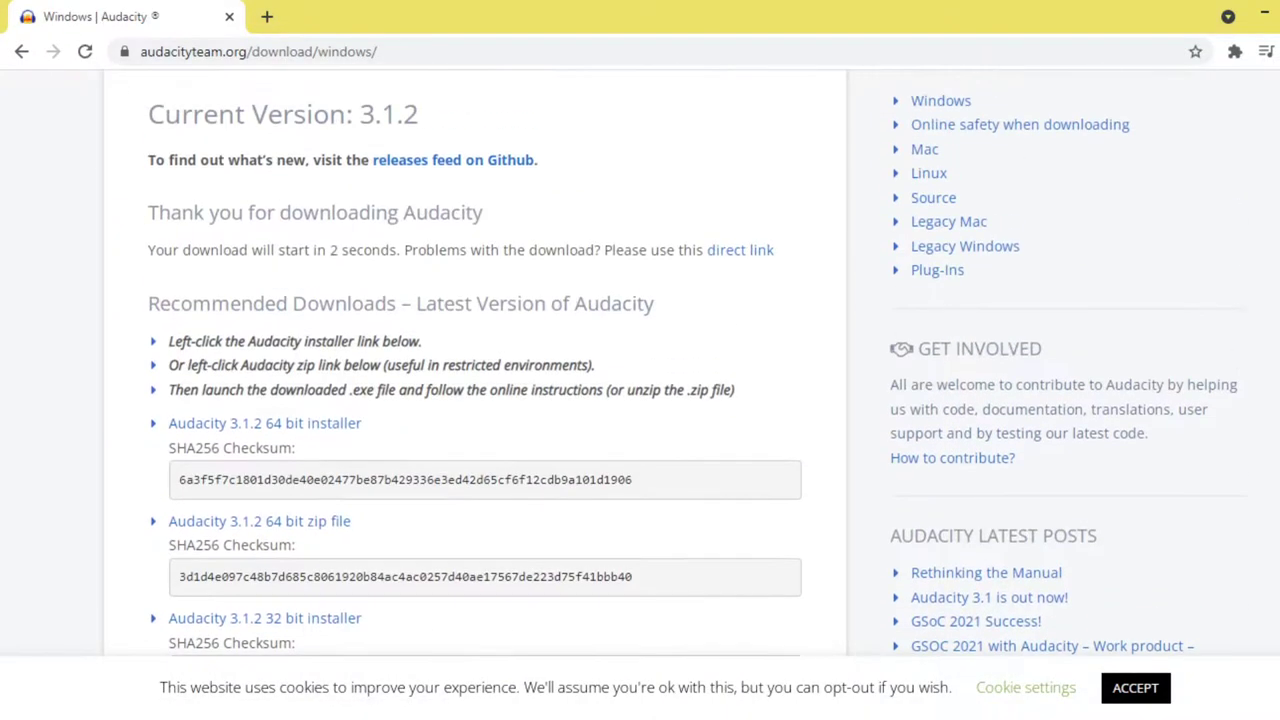
pyautogui.scroll(-5, 640, 360)
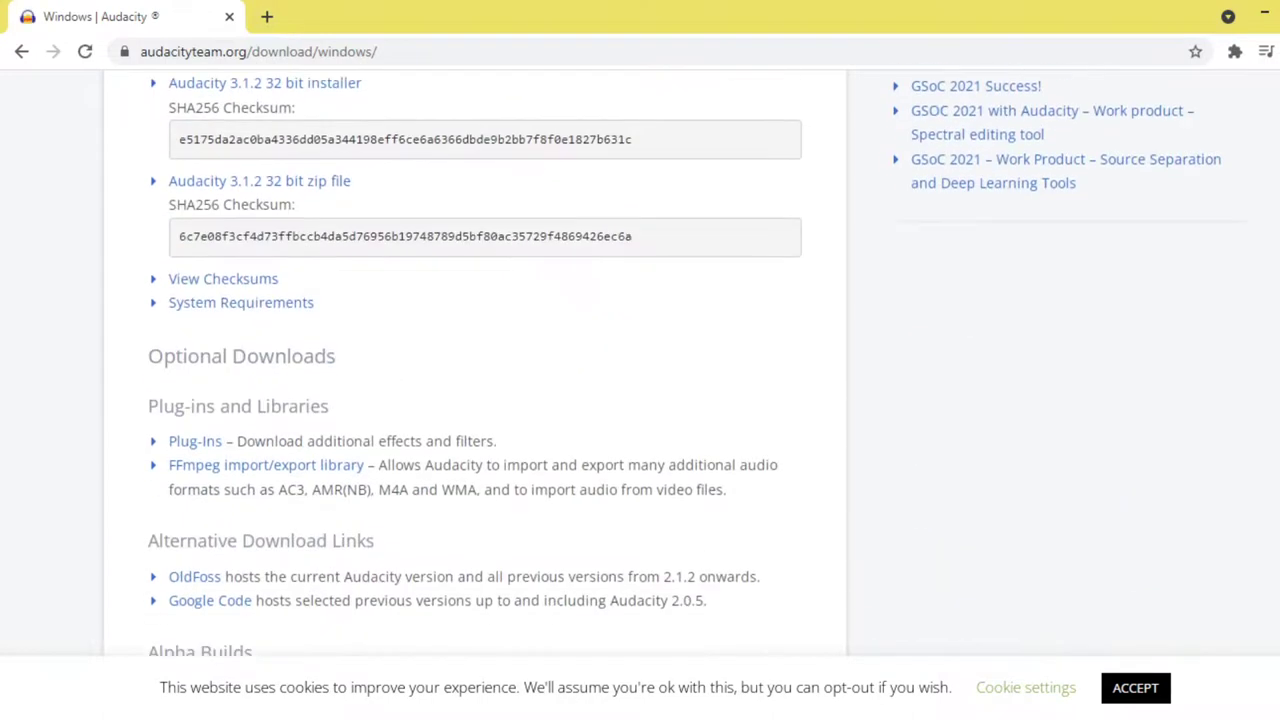
pyautogui.scroll(3, 640, 360)
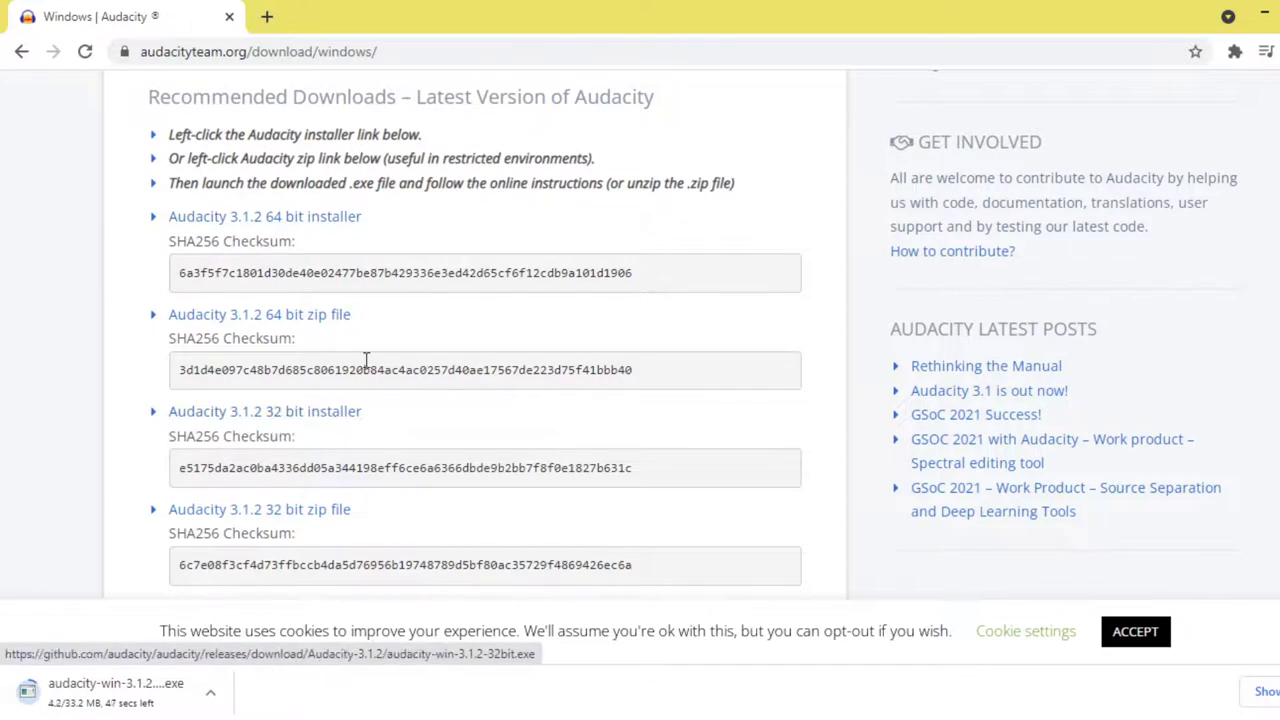
# - Start the Audacity 3.1.2 64 bit installer download, then cancel both downloads
pyautogui.click(255, 220)
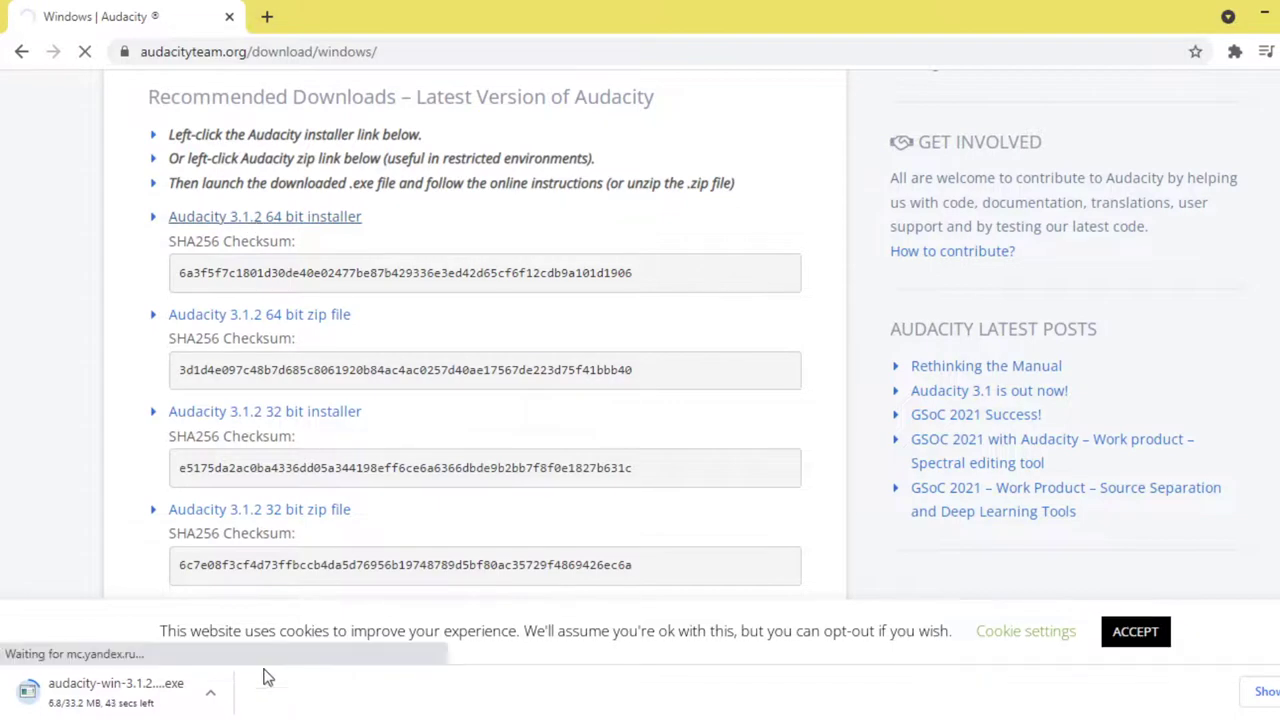
pyautogui.click(215, 697)
pyautogui.click(240, 661)
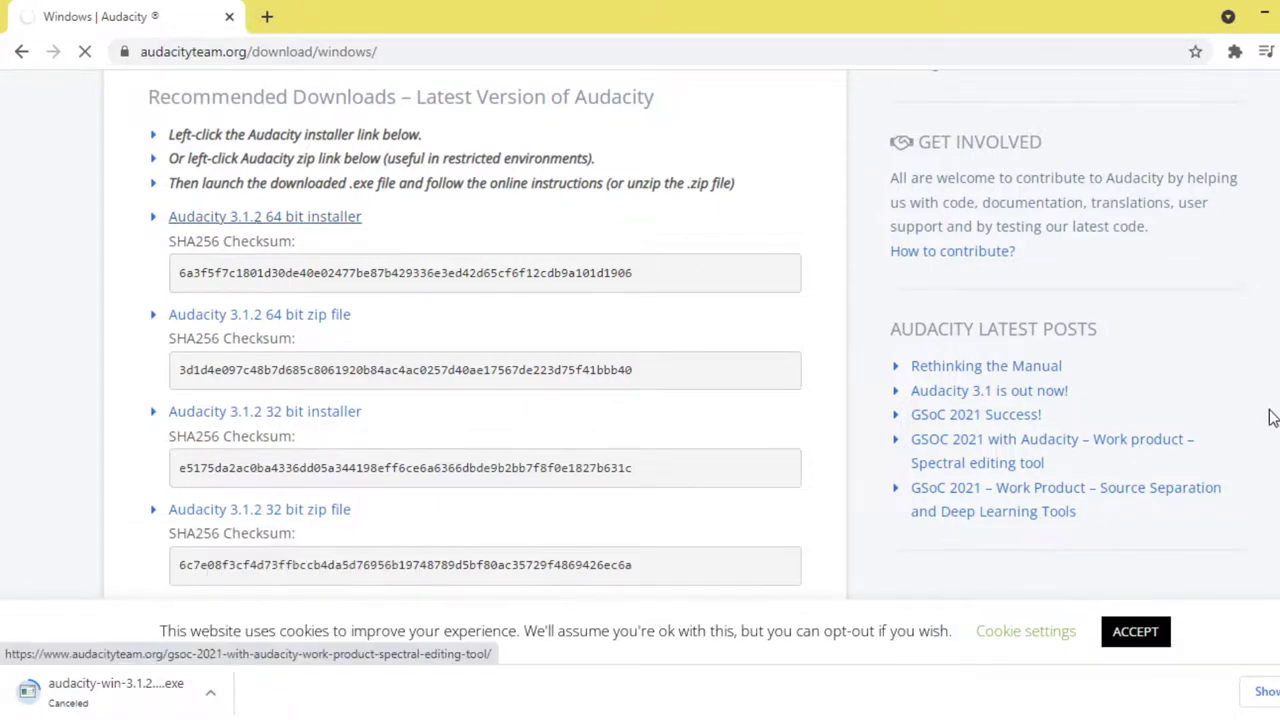
pyautogui.scroll(-10, 475, 350)
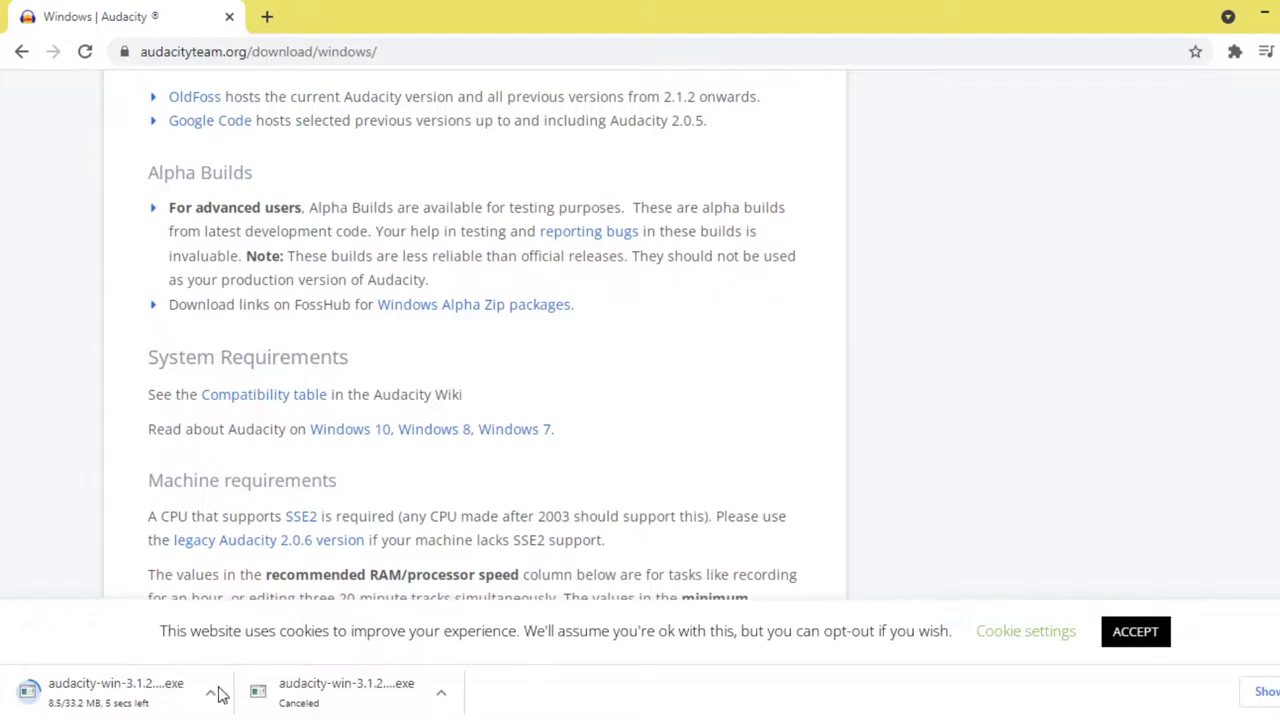
pyautogui.click(205, 694)
pyautogui.click(290, 661)
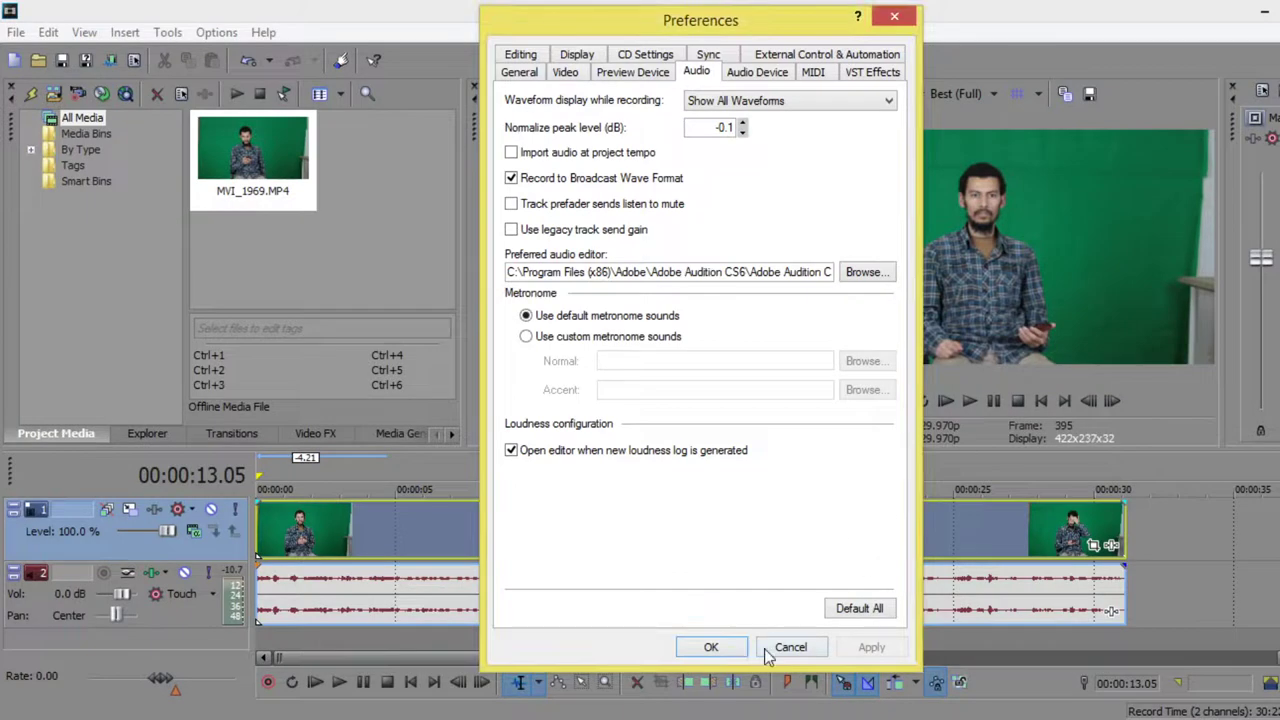
# - Cancel Preferences and send the clip's audio event to Open in Audio Editor
pyautogui.click(772, 650)
pyautogui.rightClick(751, 602)
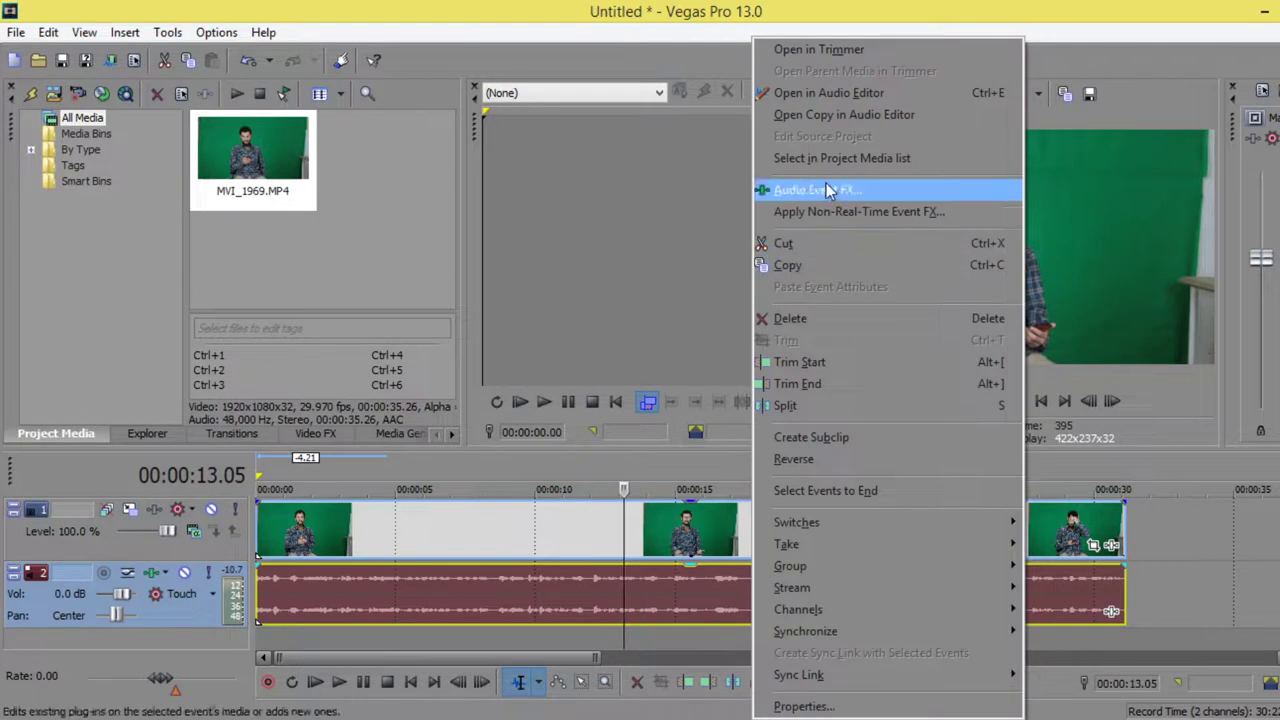
pyautogui.click(815, 95)
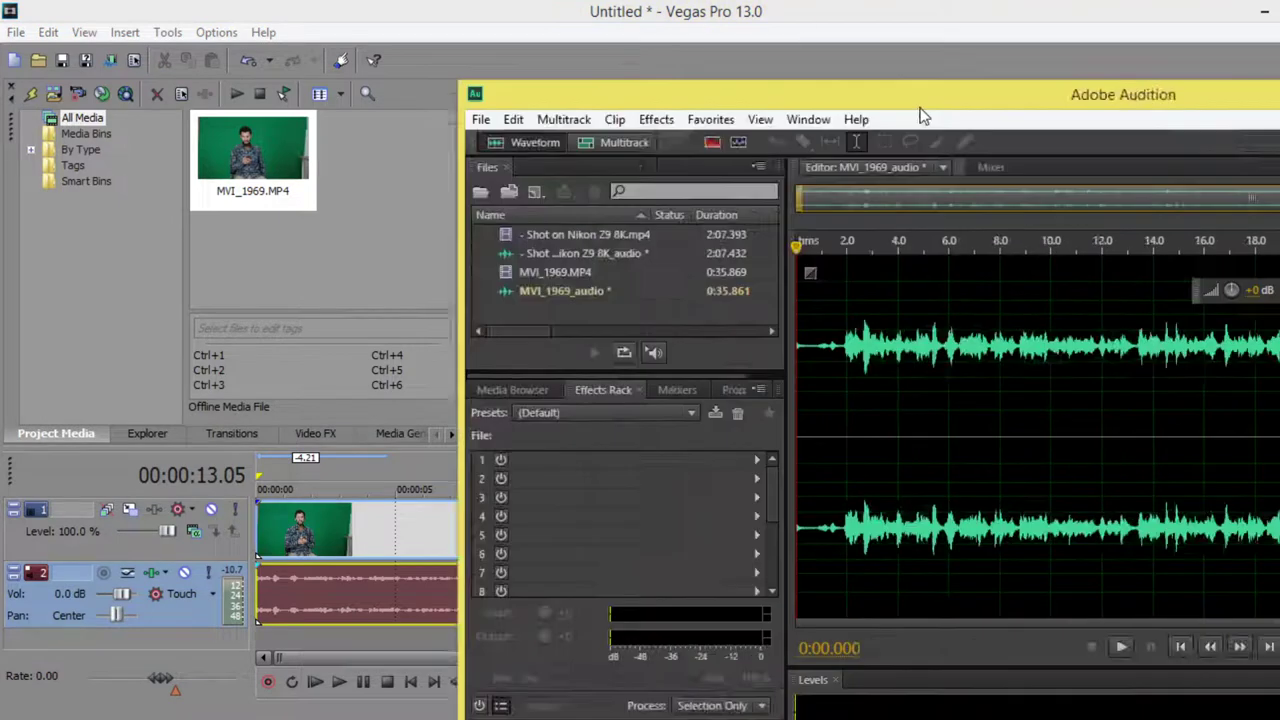
# - Maximize Audition and play MVI_1969_audio from 5.56 seconds
pyautogui.moveTo(920, 100); pyautogui.dragTo(651, 90)
pyautogui.doubleClick(651, 90)
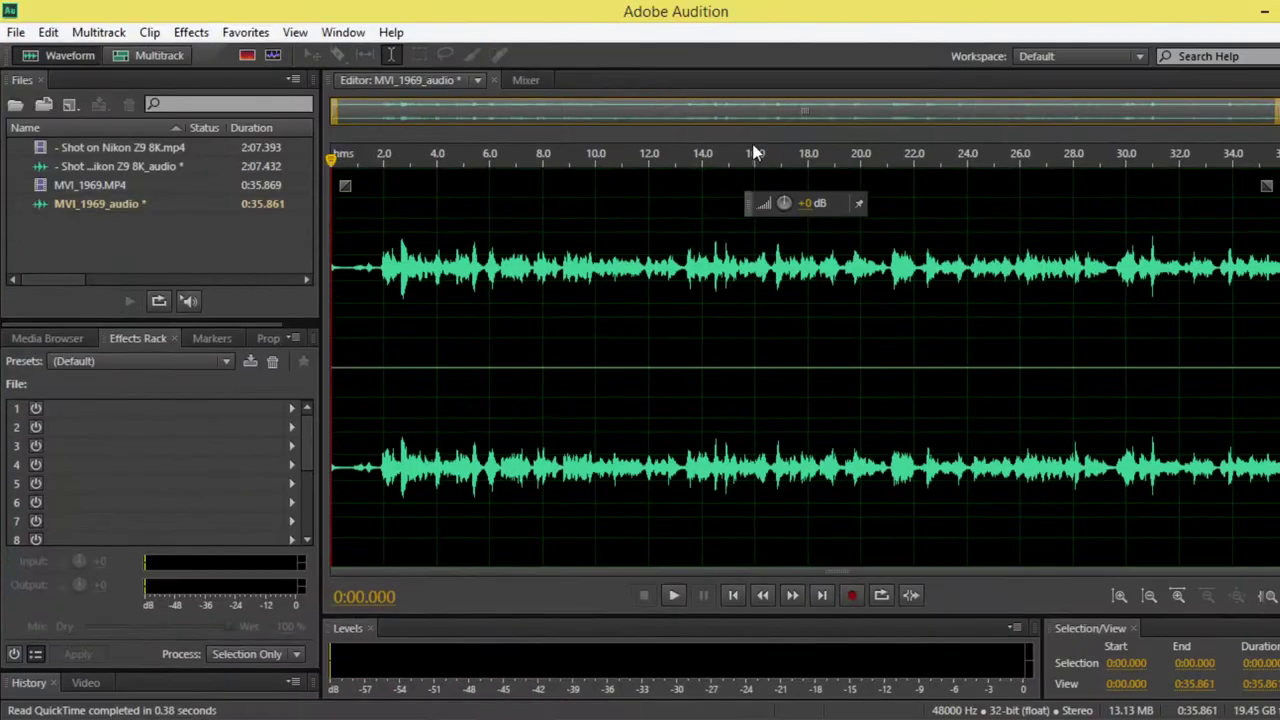
pyautogui.click(479, 260)
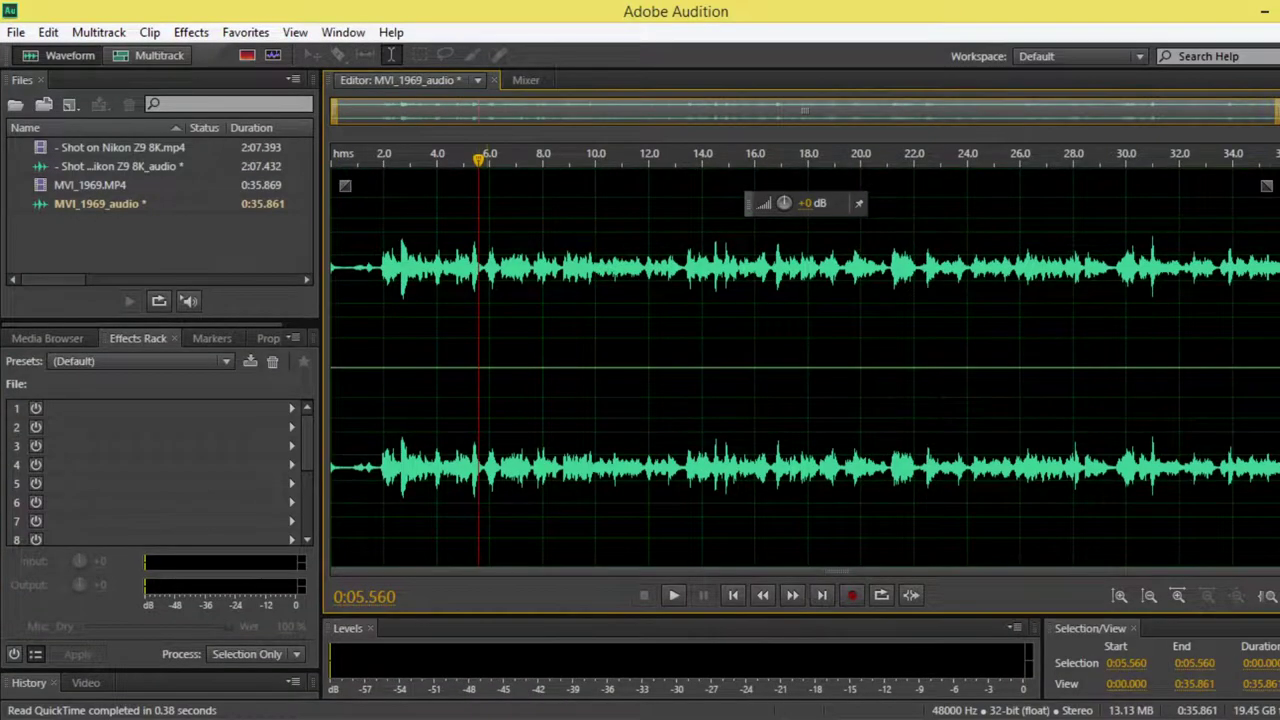
pyautogui.press('space')
pyautogui.press('space')
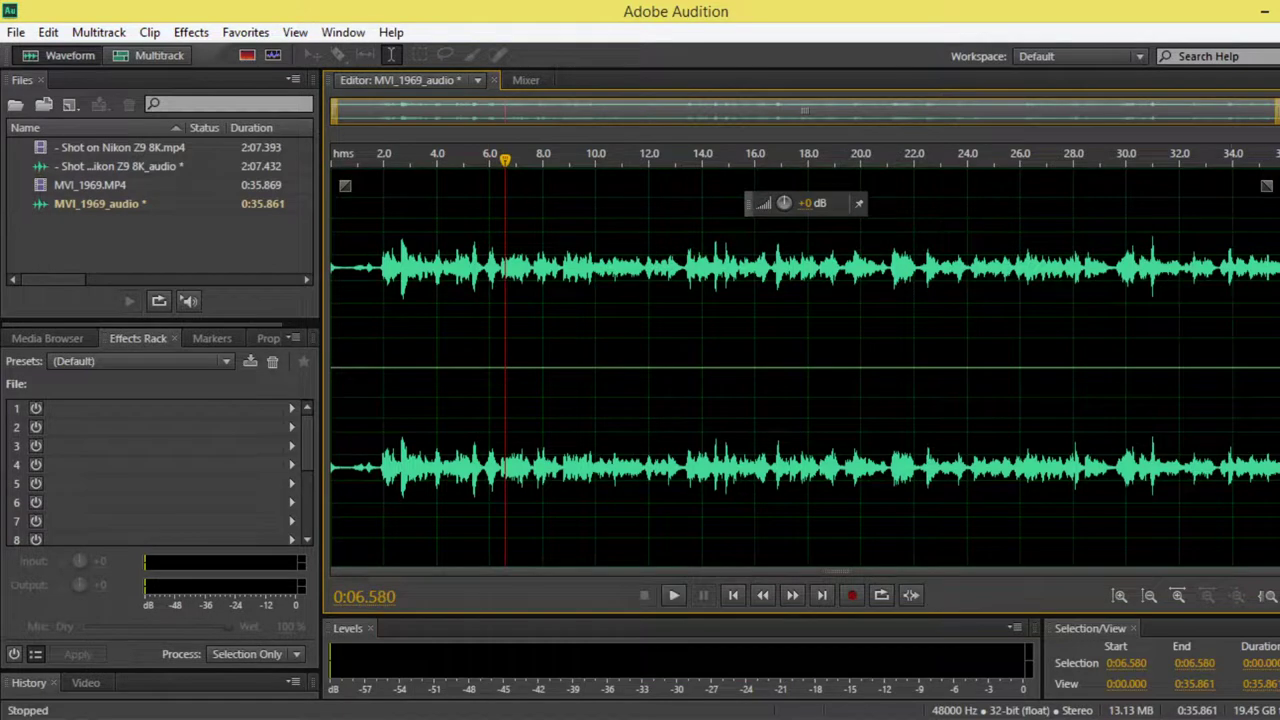
# - Zoom in and select the quiet gap near 29.3 seconds, checking it by playback
pyautogui.moveTo(1273, 135)
pyautogui.mouseDown()
pyautogui.moveTo(516, 140)
pyautogui.moveTo(617, 170)
pyautogui.moveTo(571, 110)
pyautogui.moveTo(690, 127)
pyautogui.moveTo(1190, 130)
pyautogui.mouseUp()
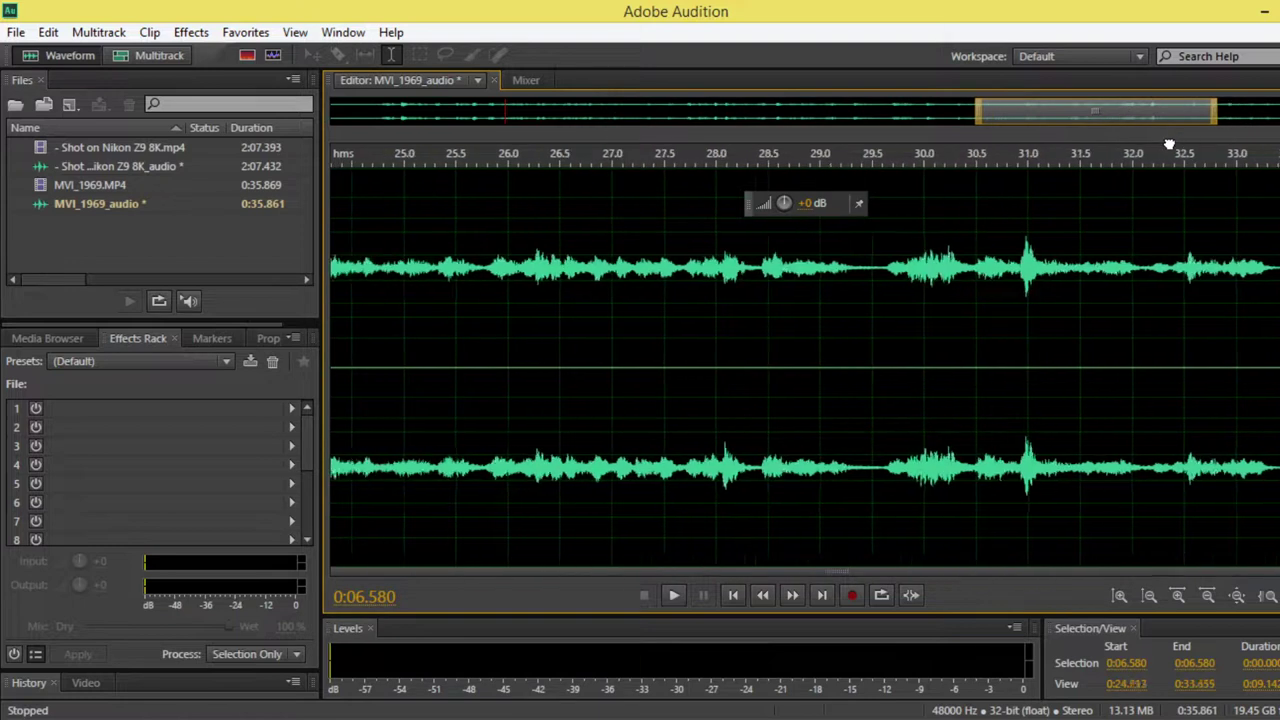
pyautogui.moveTo(849, 262); pyautogui.dragTo(820, 262)
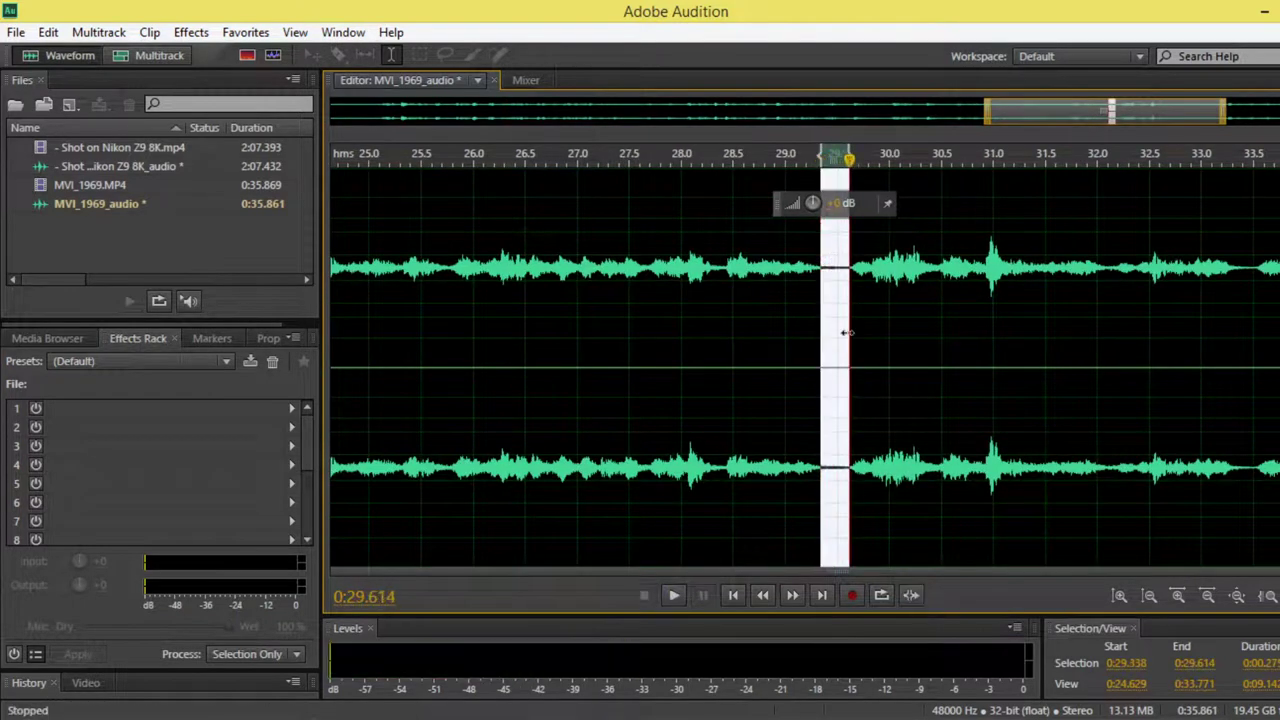
pyautogui.press('space')
pyautogui.press('space')
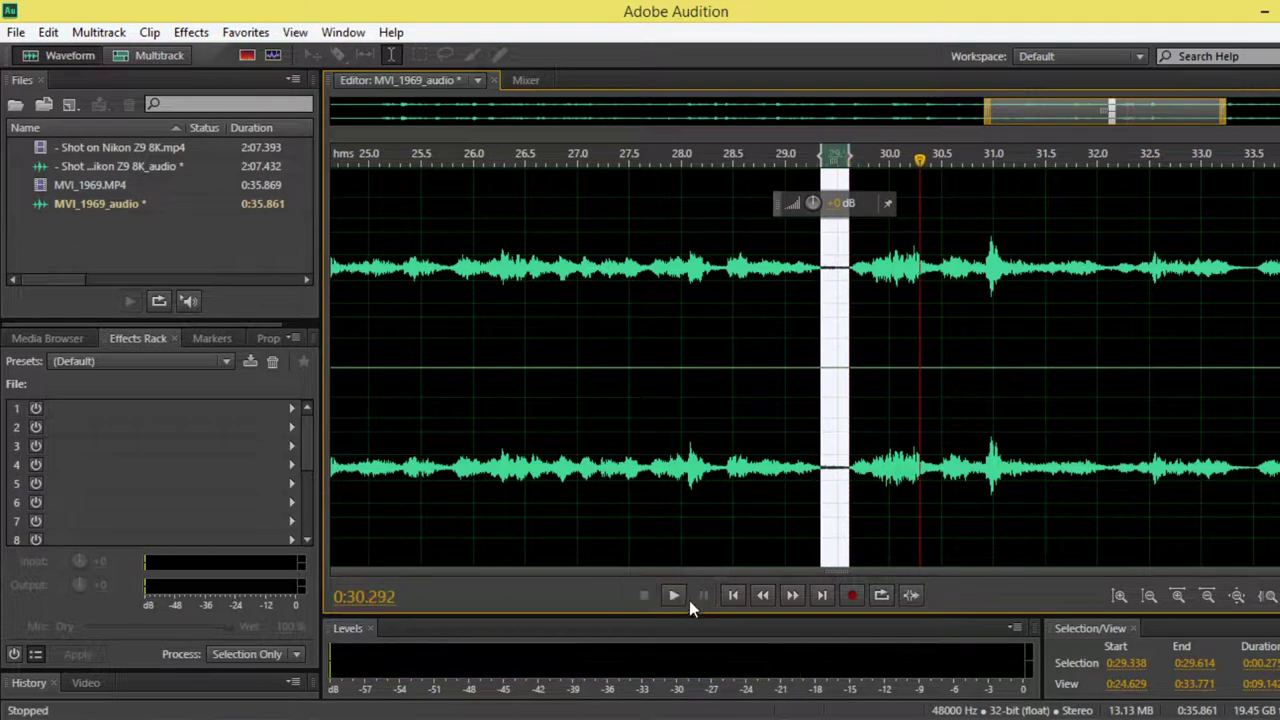
pyautogui.click(672, 595)
pyautogui.press('space')
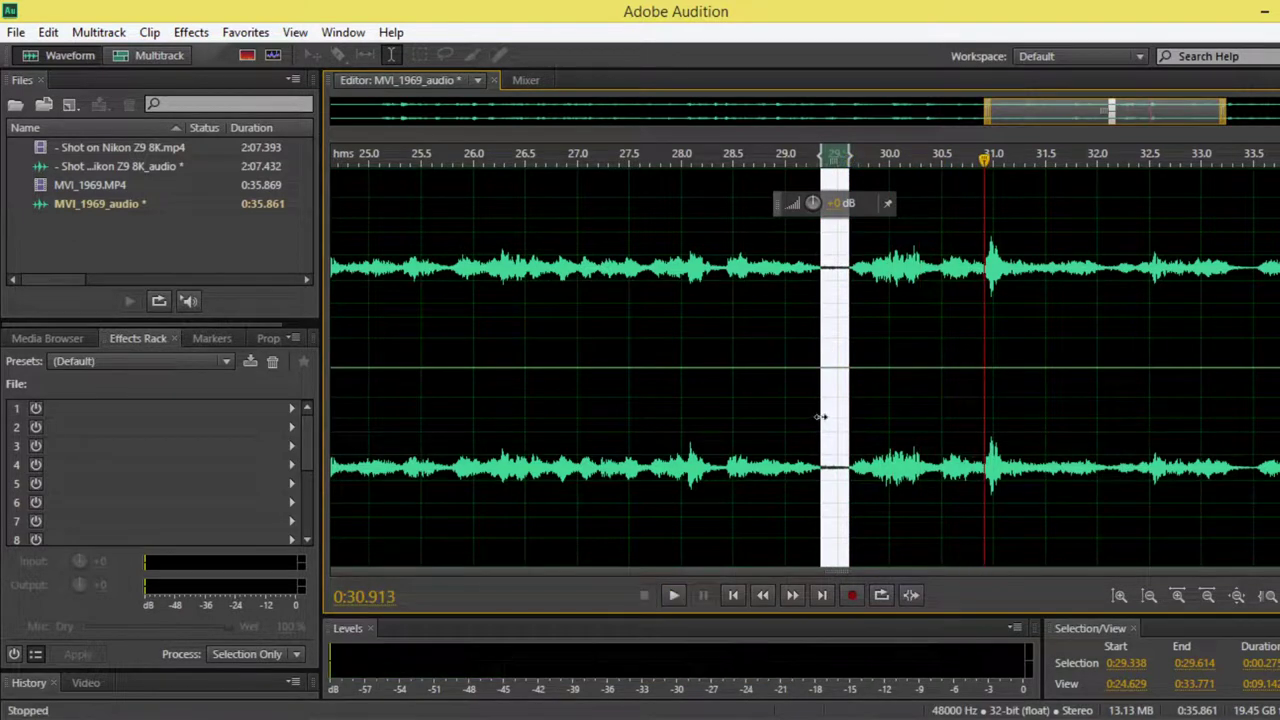
pyautogui.moveTo(820, 416); pyautogui.dragTo(822, 418)
pyautogui.click(765, 594)
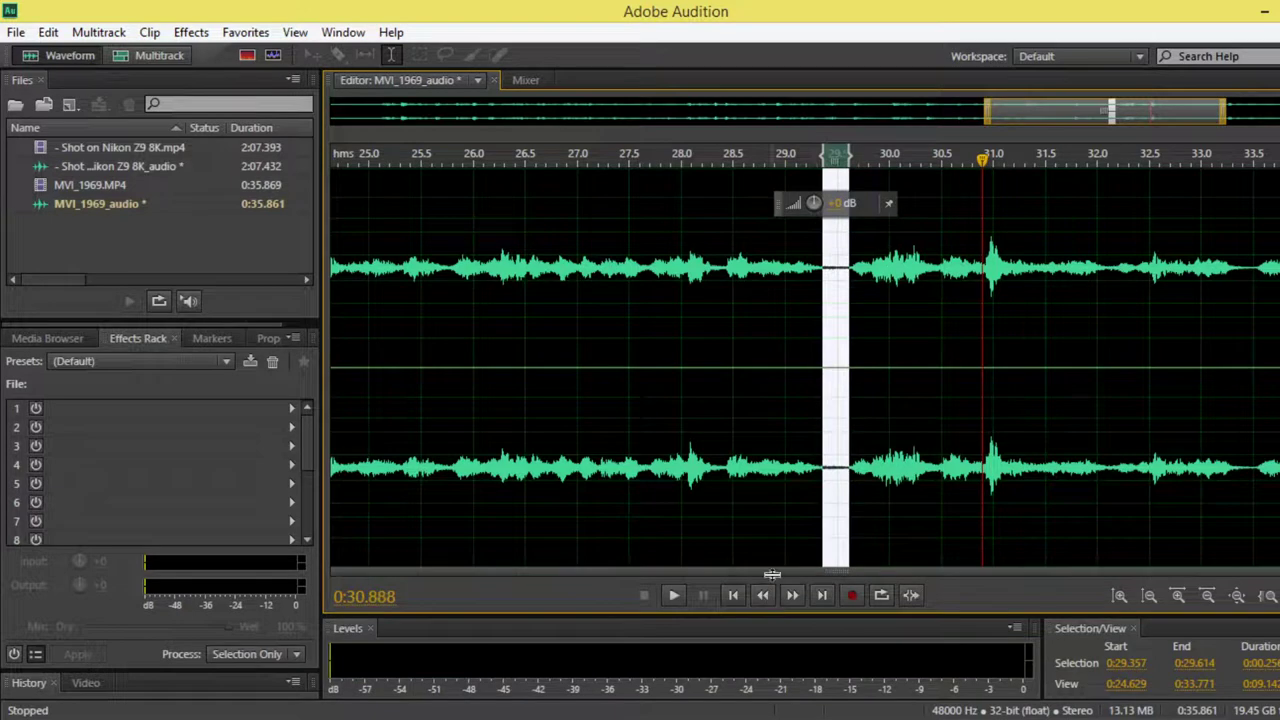
# - Refine the quiet-gap selection to 29.423–29.614 seconds, previewing it repeatedly
pyautogui.press('space')
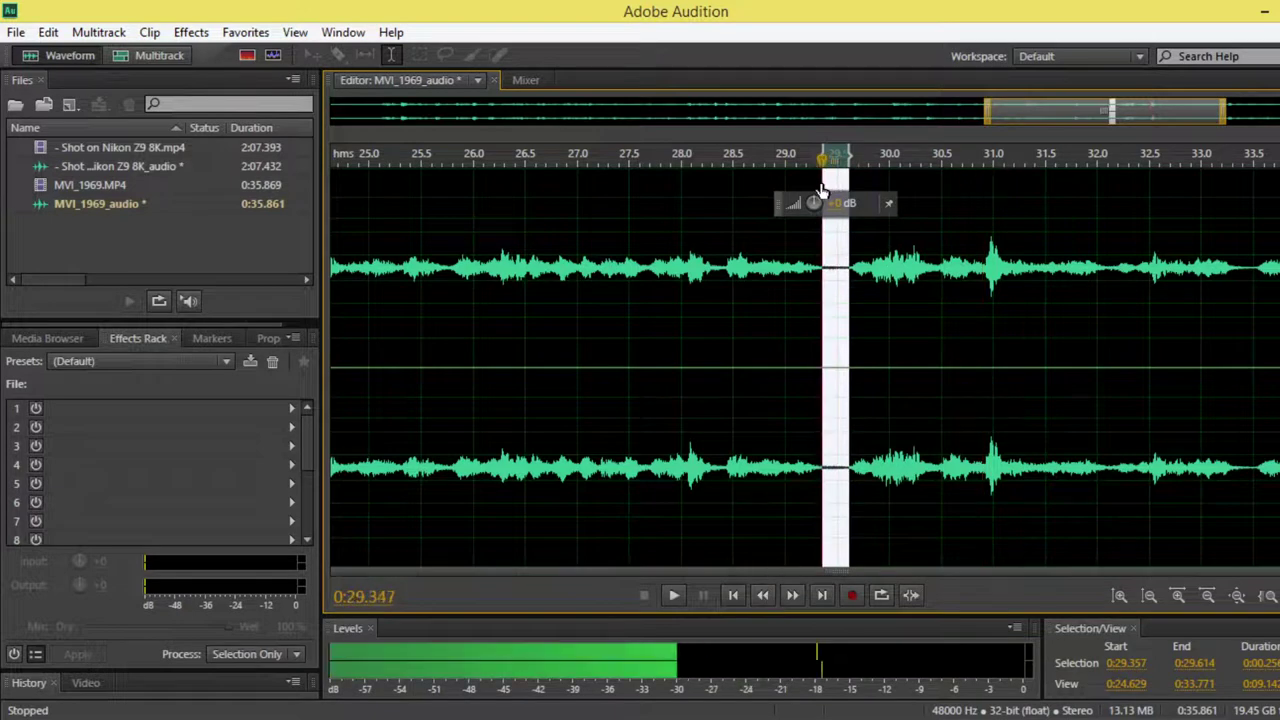
pyautogui.press('space')
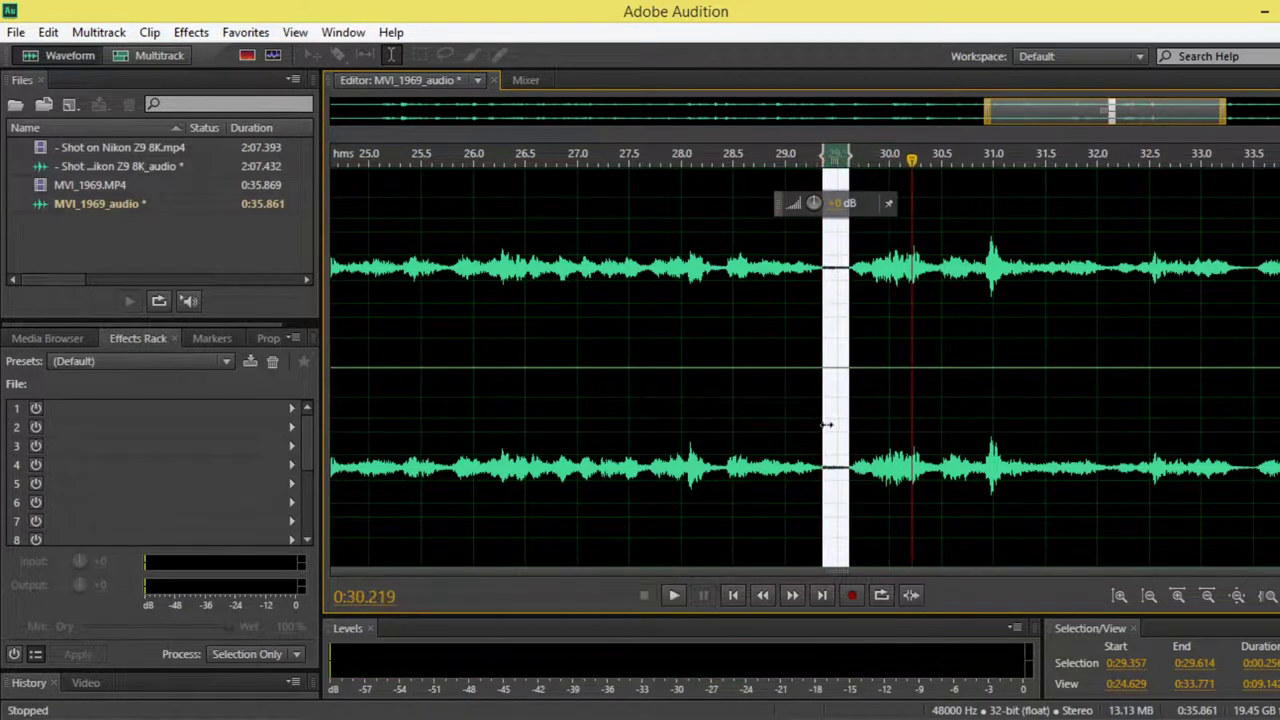
pyautogui.moveTo(826, 424); pyautogui.dragTo(830, 426)
pyautogui.press('space')
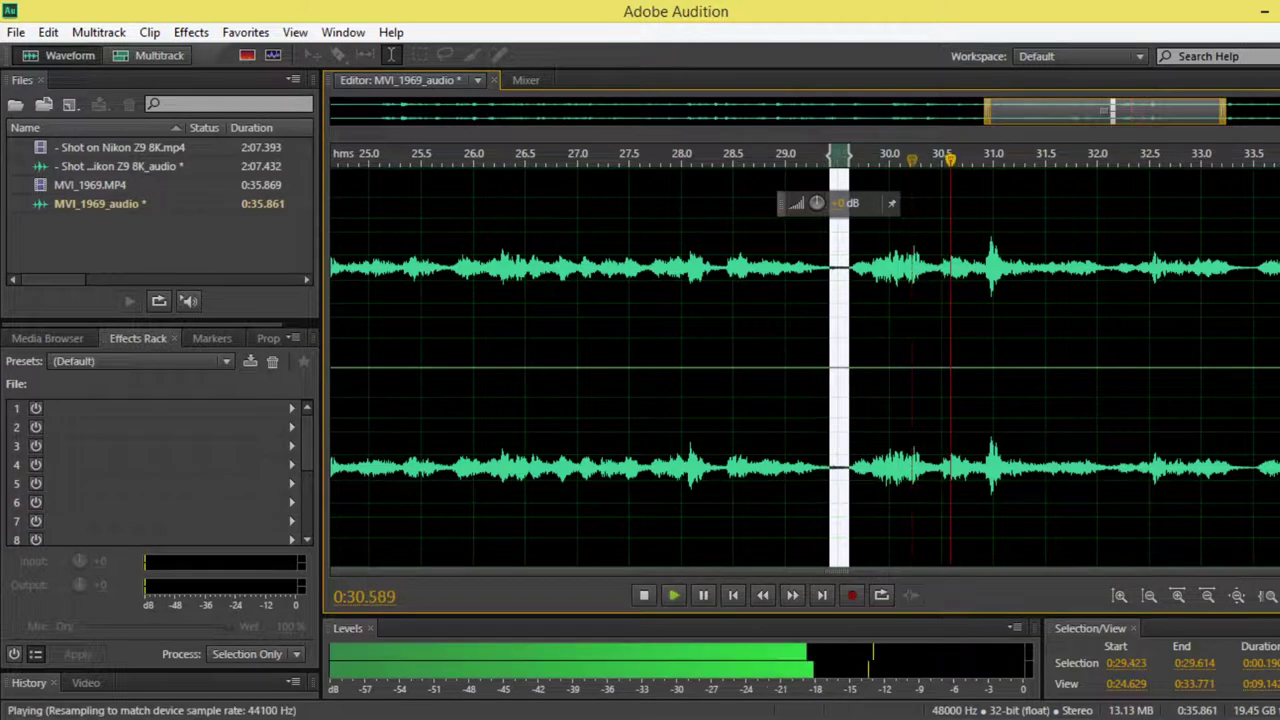
pyautogui.click(954, 162)
pyautogui.press('space')
pyautogui.click(831, 160)
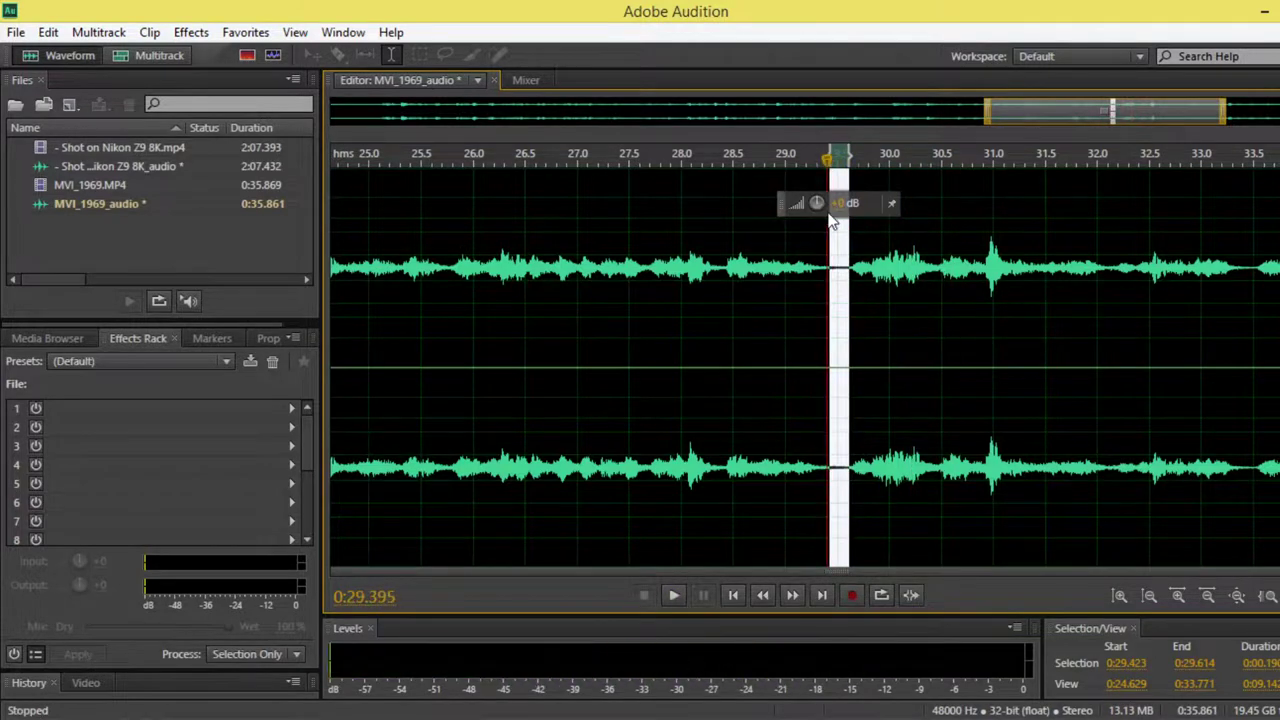
pyautogui.press('space')
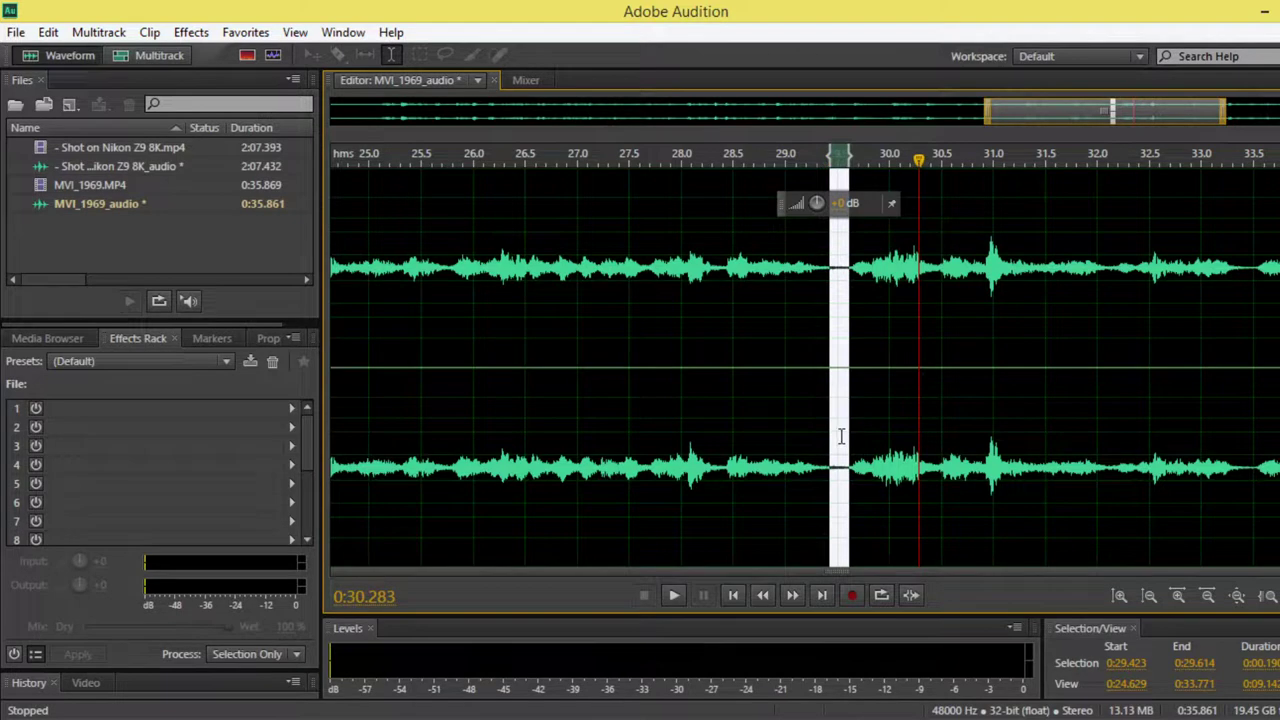
# - Capture the selected gap as a noise print and dismiss the notice
pyautogui.rightClick(841, 436)
pyautogui.click(944, 404)
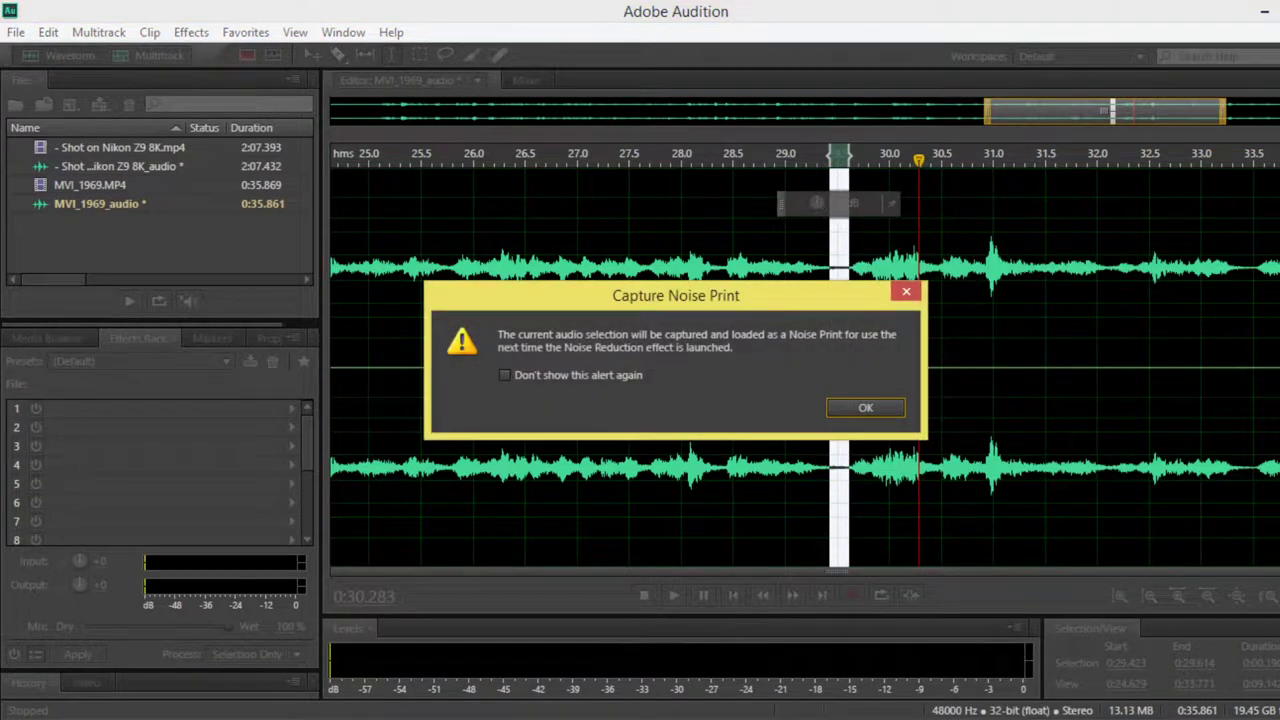
pyautogui.click(895, 409)
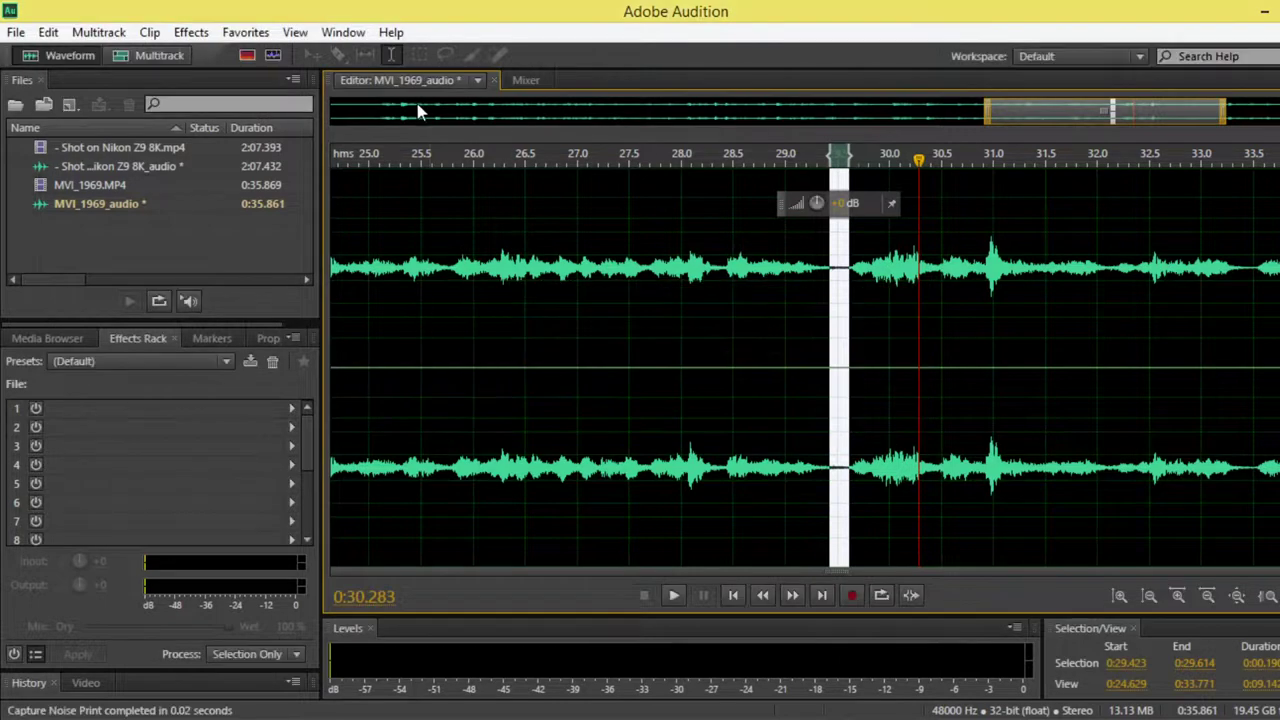
# - Select the 0:24.6–0:33.8 stretch and apply Noise Reduction (process) at 93%
pyautogui.doubleClick(642, 400)
pyautogui.click(191, 32)
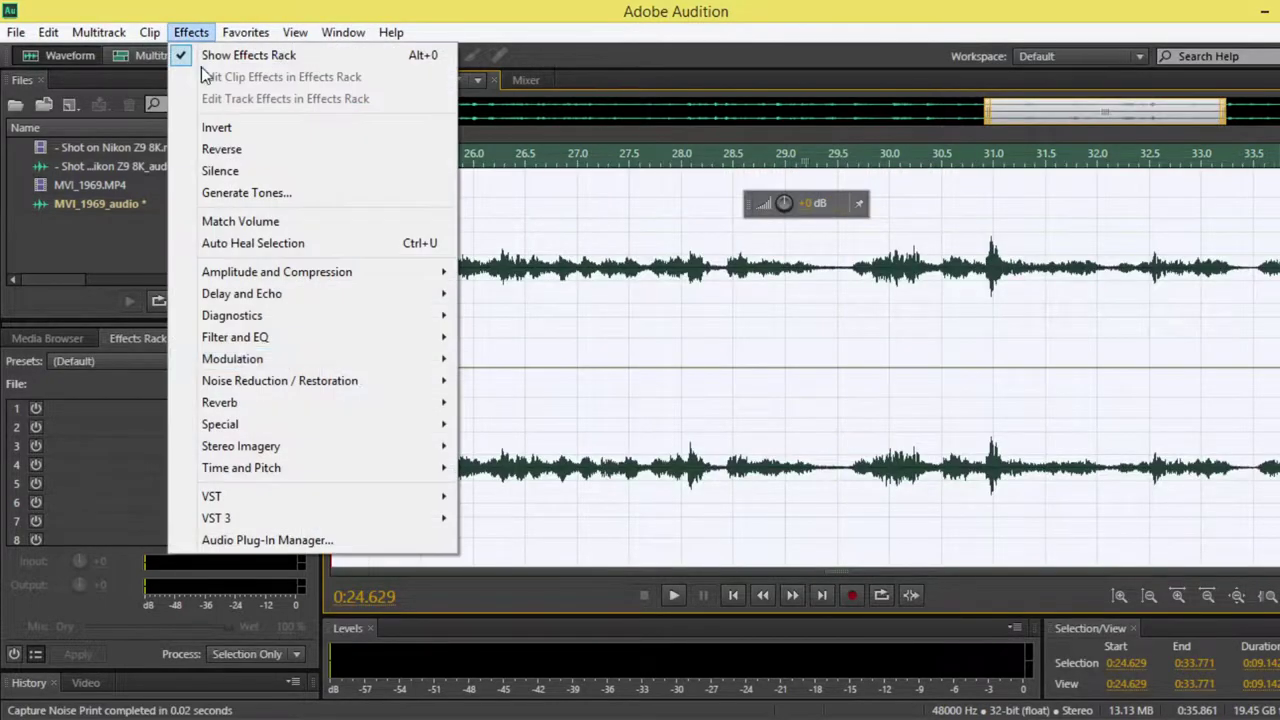
pyautogui.moveTo(403, 381)
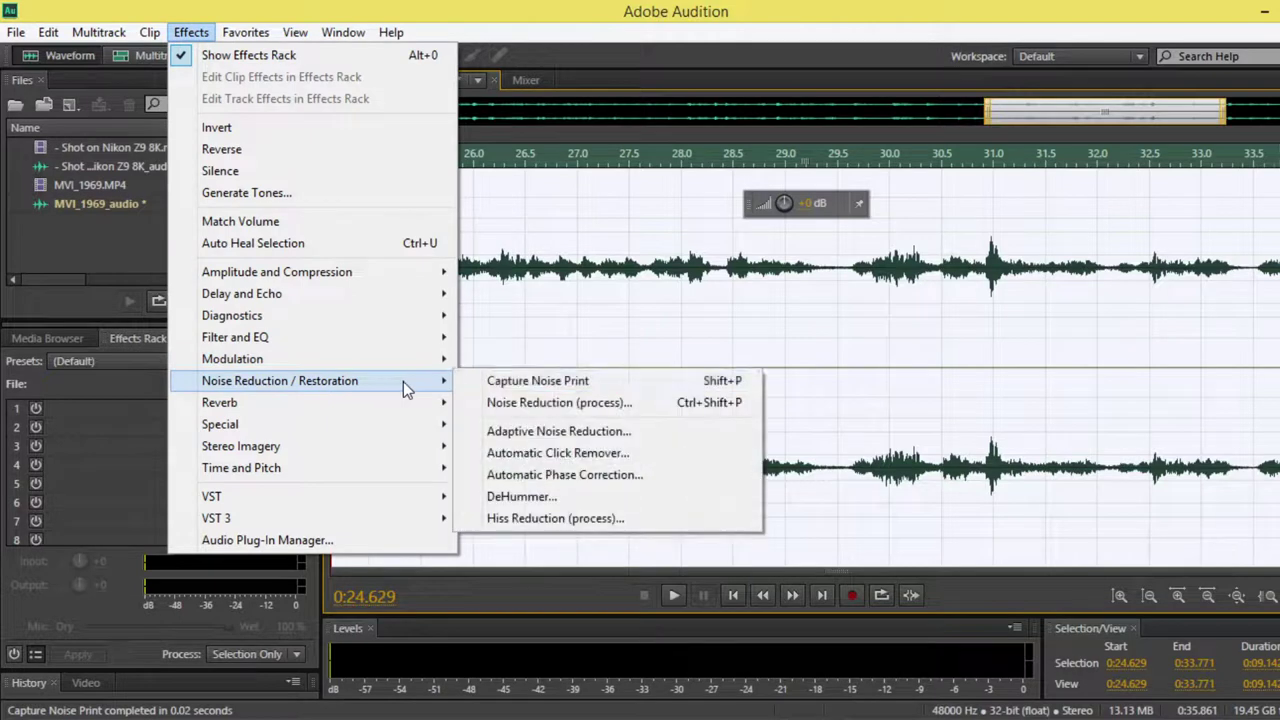
pyautogui.click(560, 404)
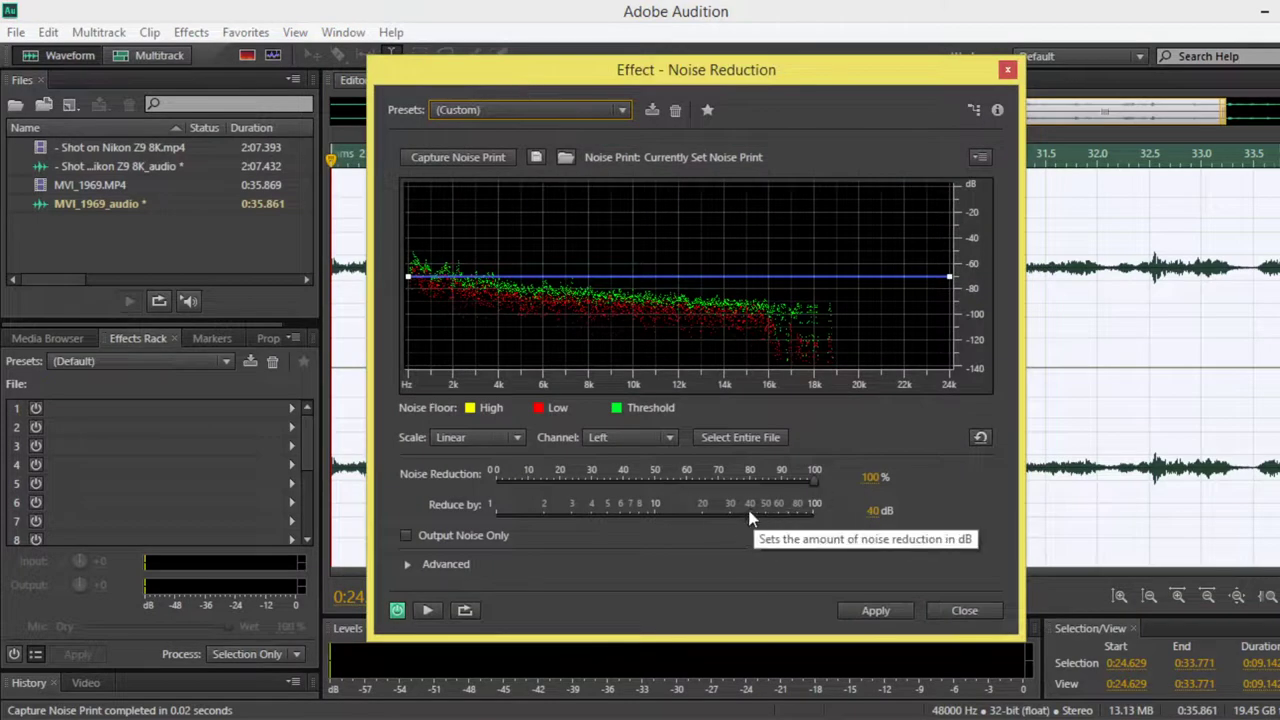
pyautogui.moveTo(816, 486); pyautogui.dragTo(785, 485)
pyautogui.click(873, 611)
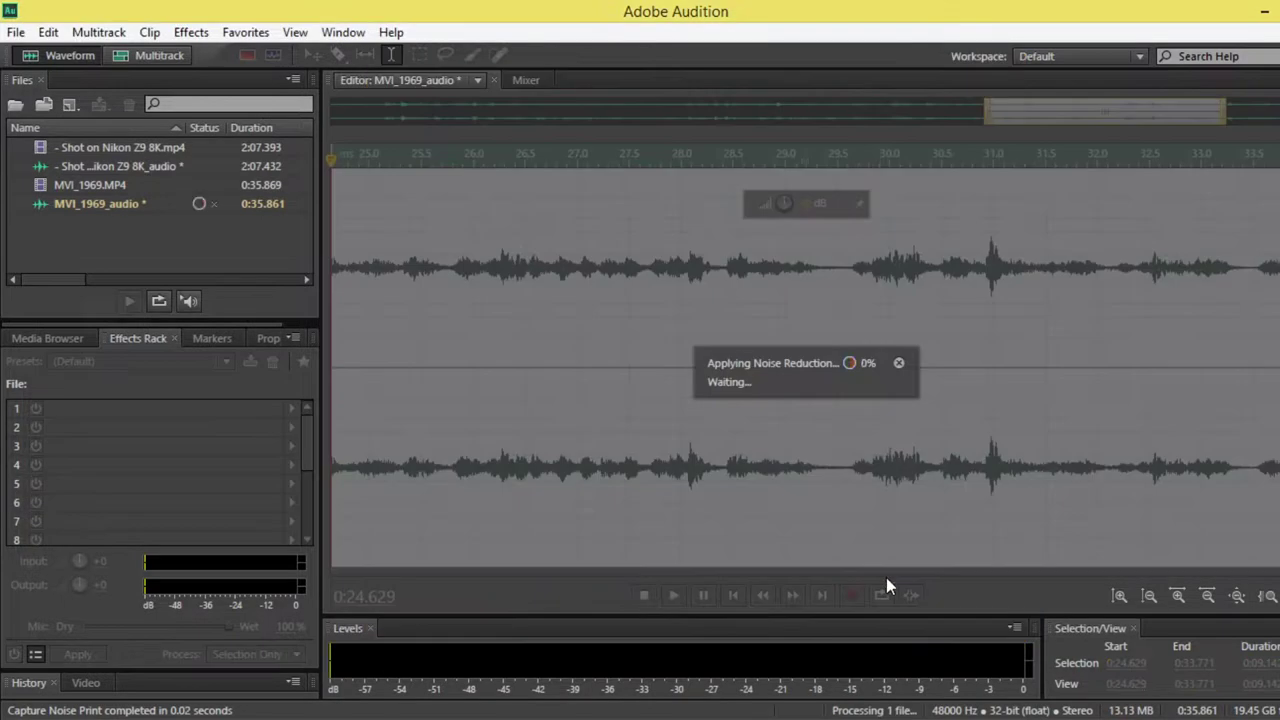
# - Play back the cleaned audio from 0:29.081 and from about 0:14.3
pyautogui.click(794, 457)
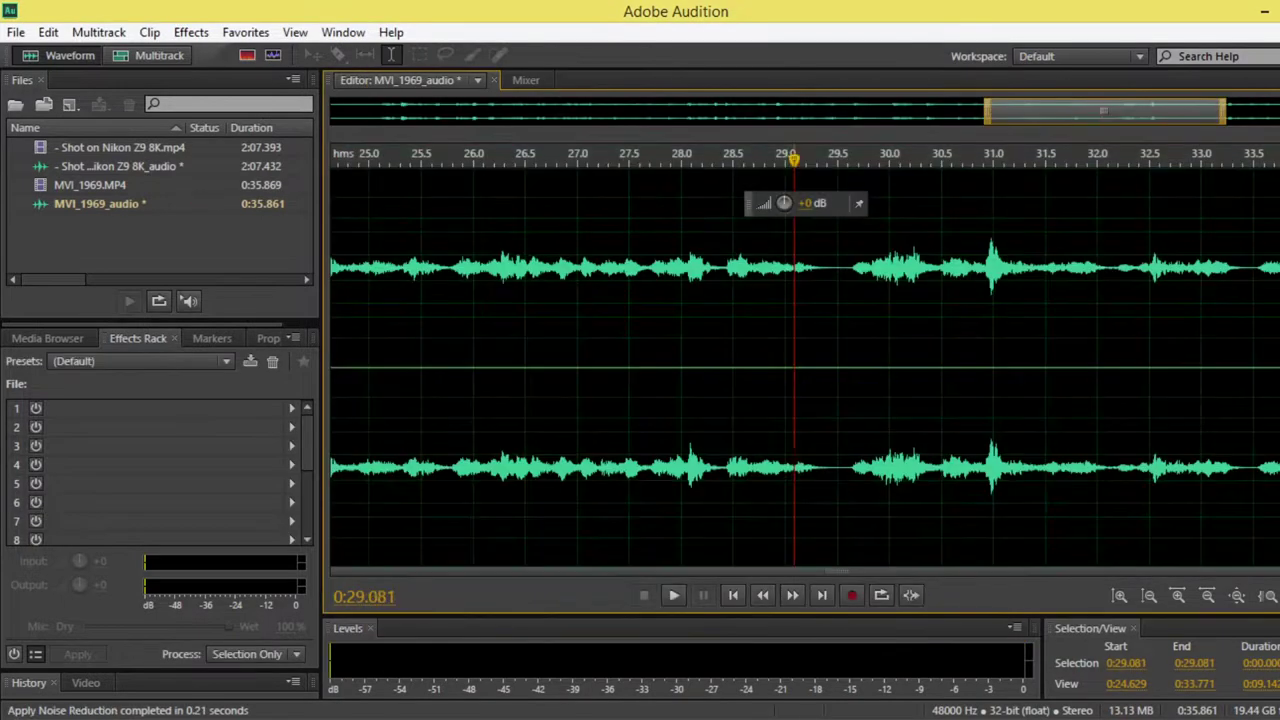
pyautogui.press('space')
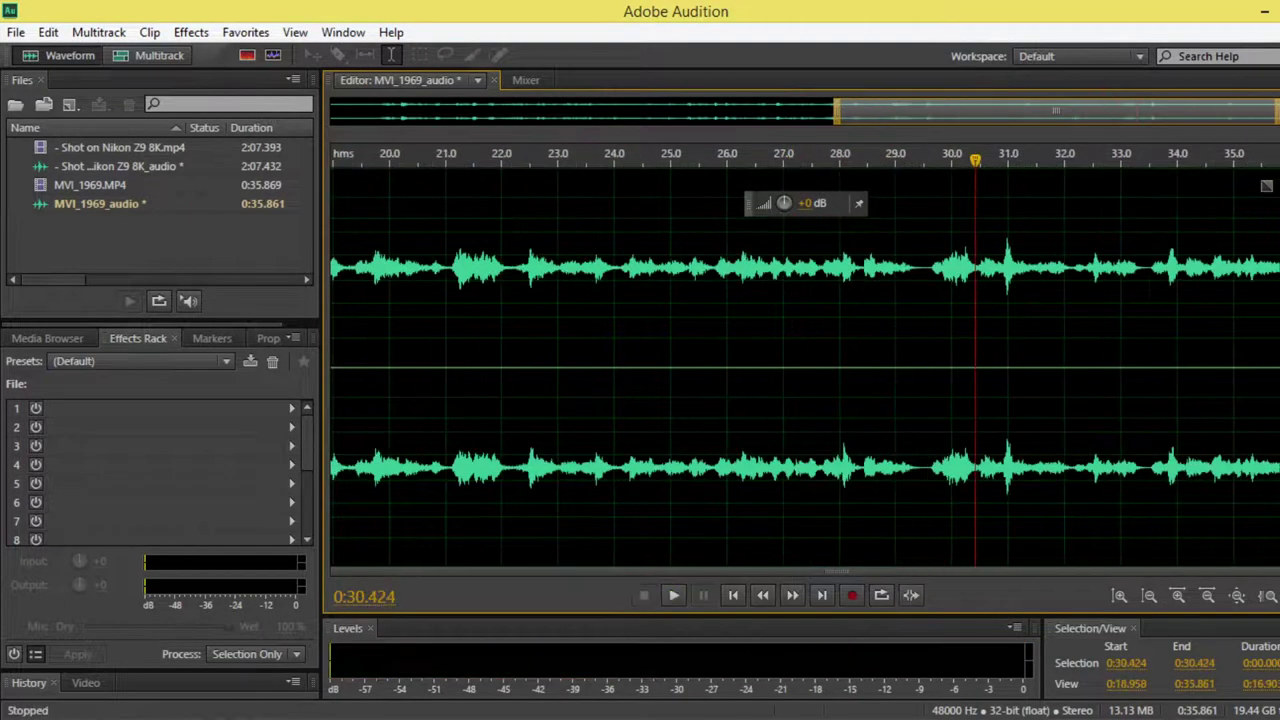
pyautogui.scroll(-3, 800, 360)
pyautogui.click(391, 360)
pyautogui.press('space')
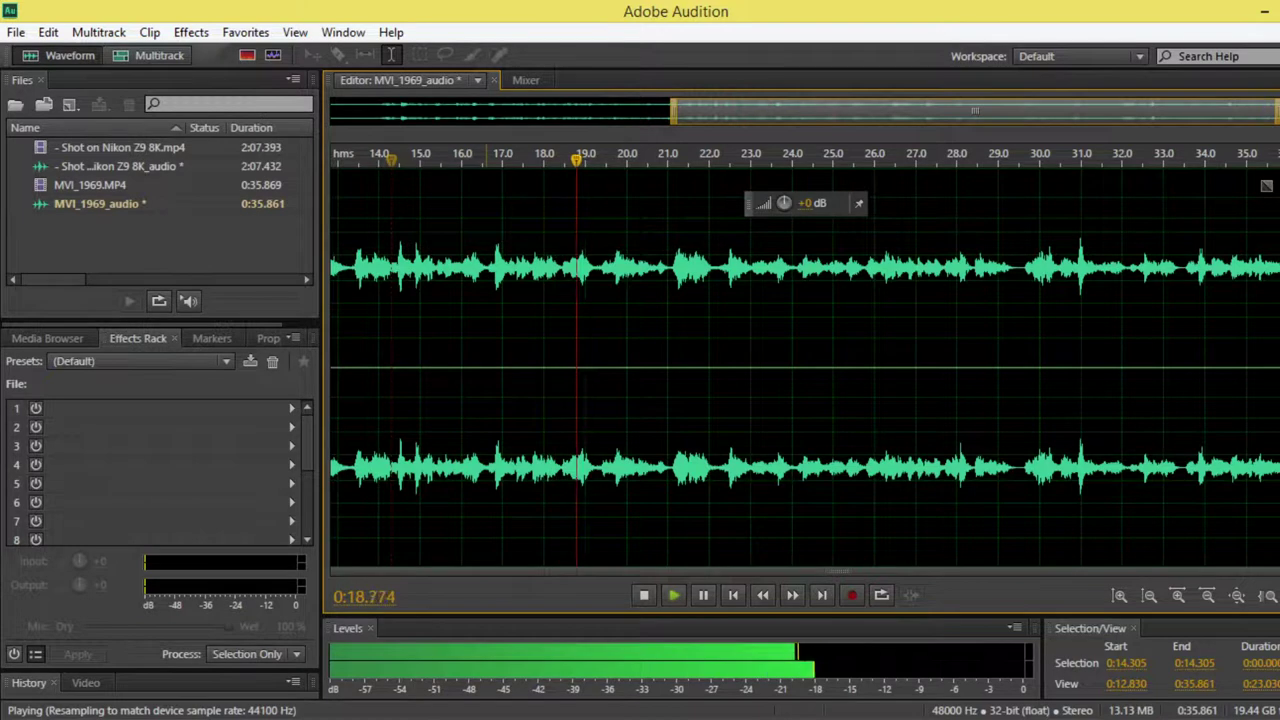
pyautogui.press('space')
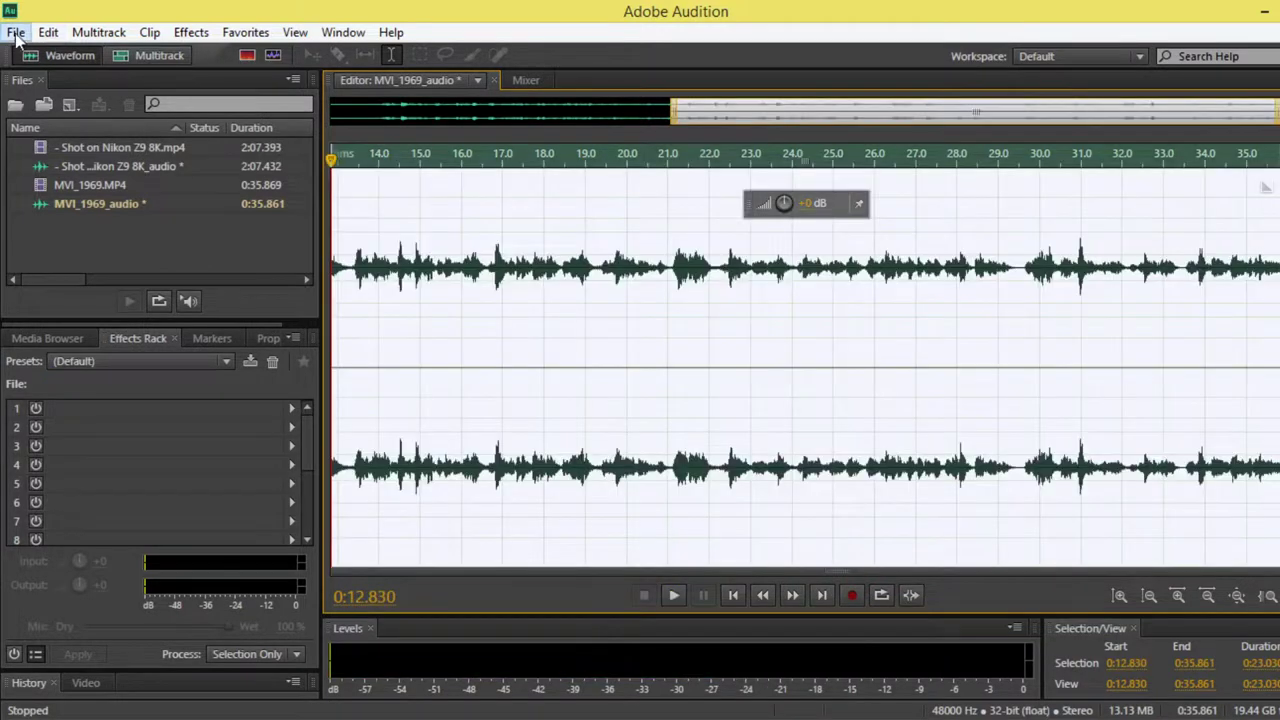
# - Save the cleaned audio as new.wav with File > Save As
pyautogui.click(16, 32)
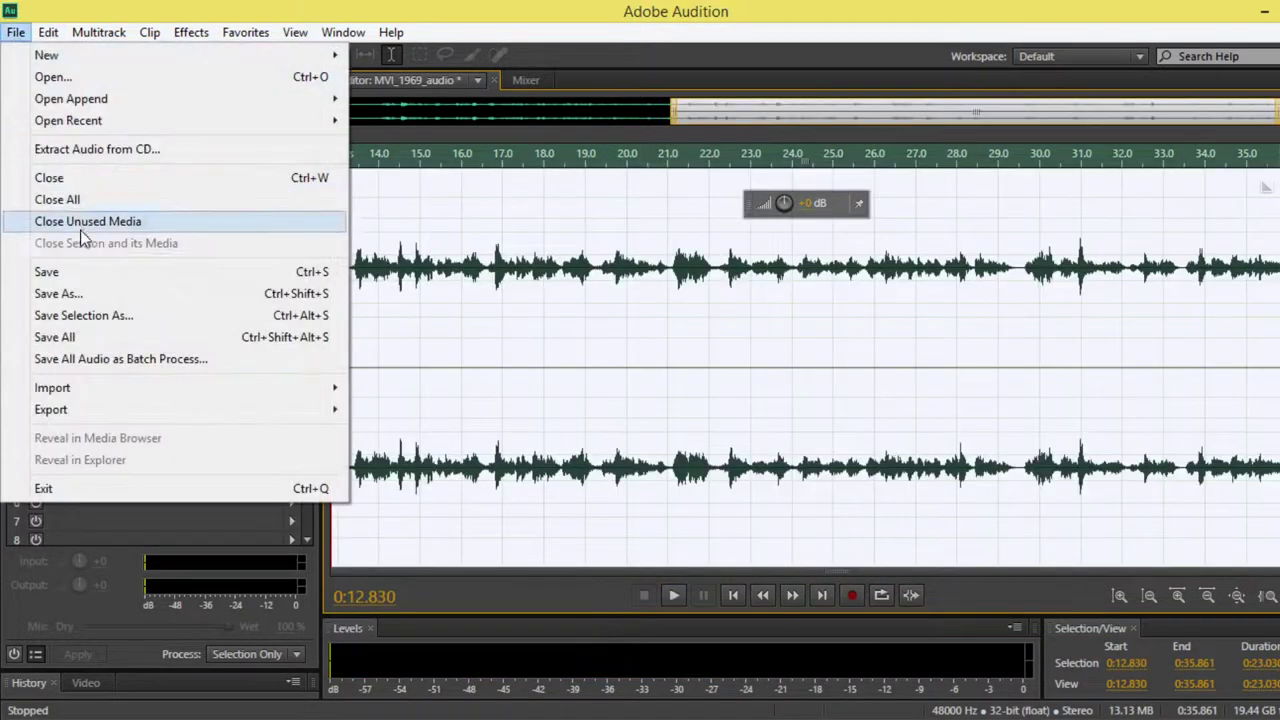
pyautogui.click(98, 292)
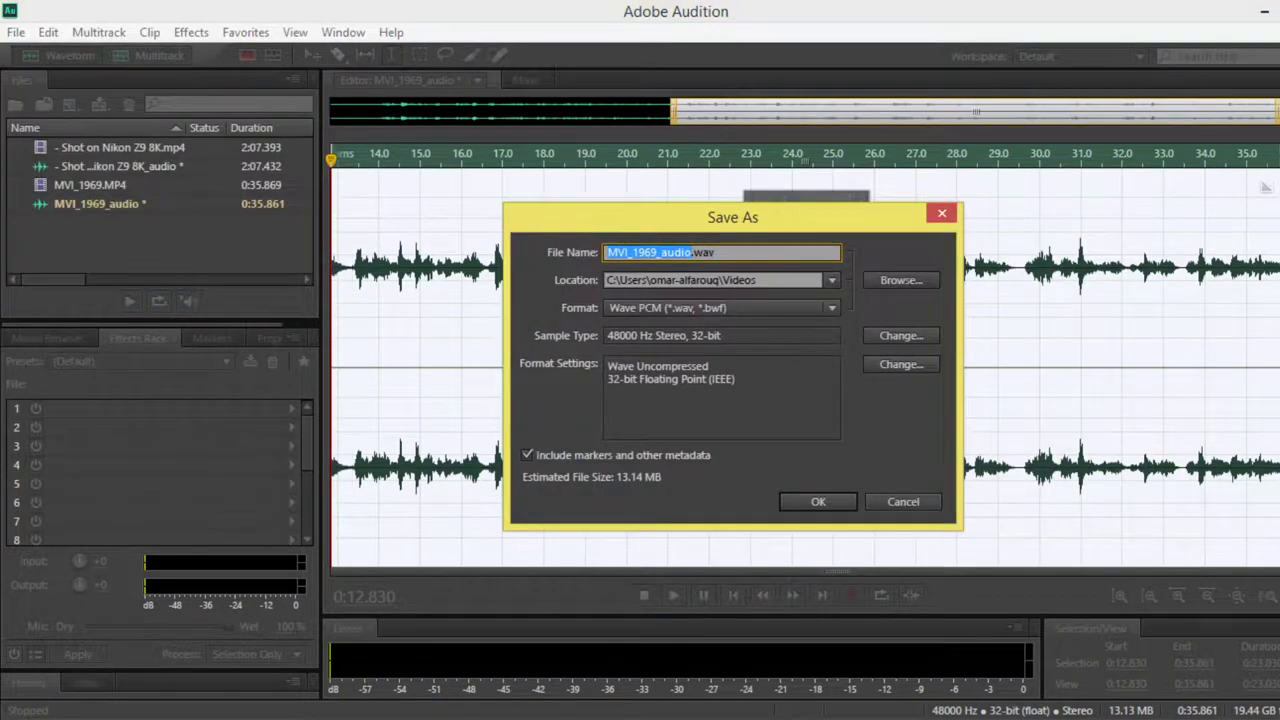
pyautogui.write('new')
pyautogui.click(816, 502)
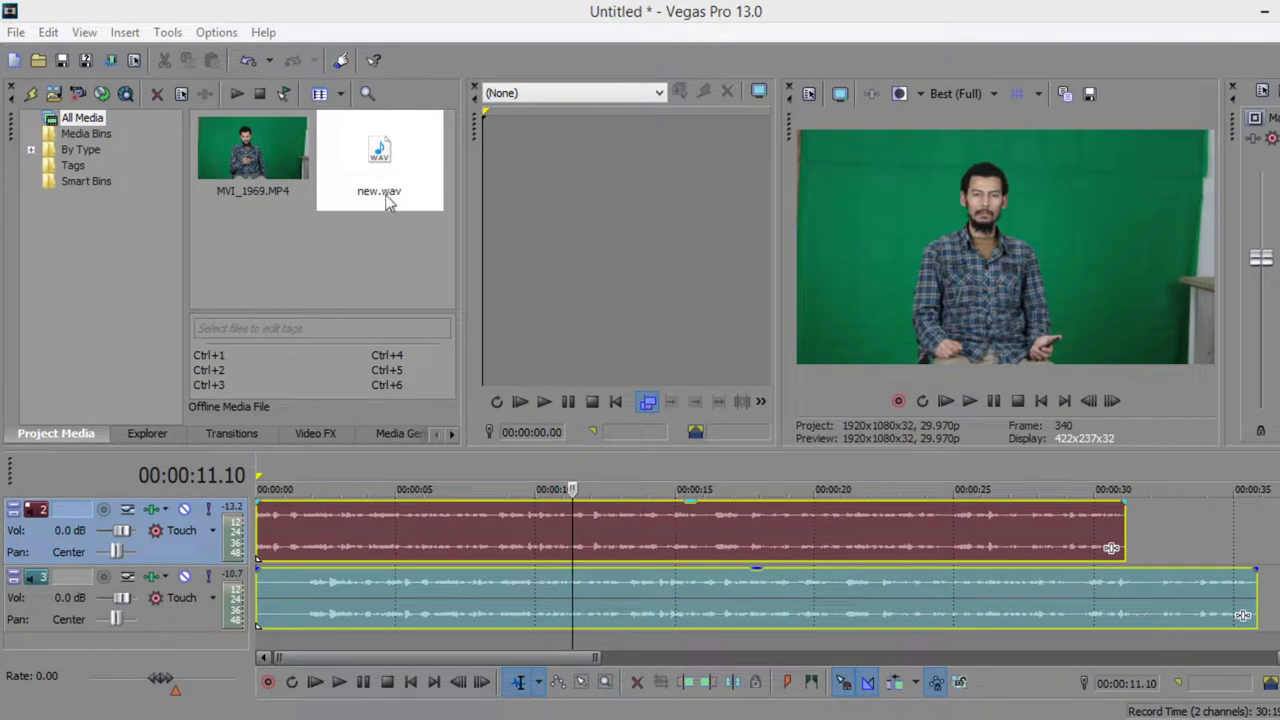
pyautogui.click(645, 600)
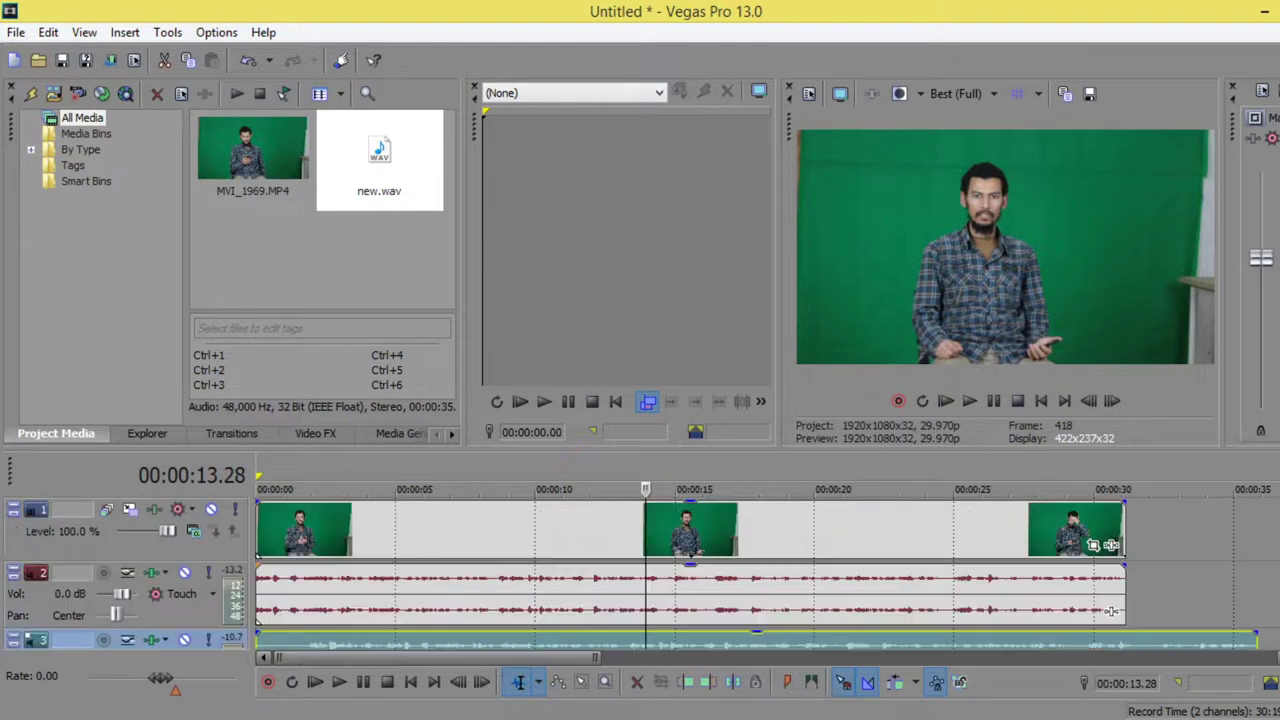
pyautogui.scroll(-2, 1110, 610)
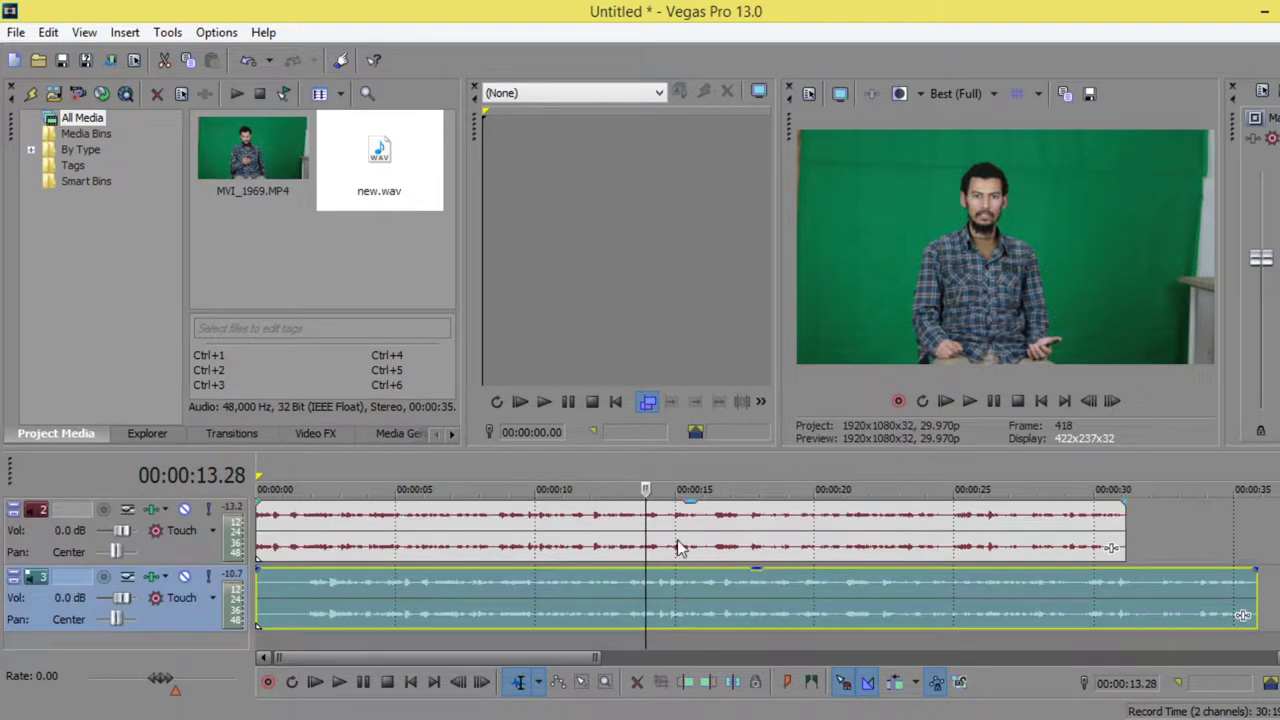
pyautogui.click(349, 546)
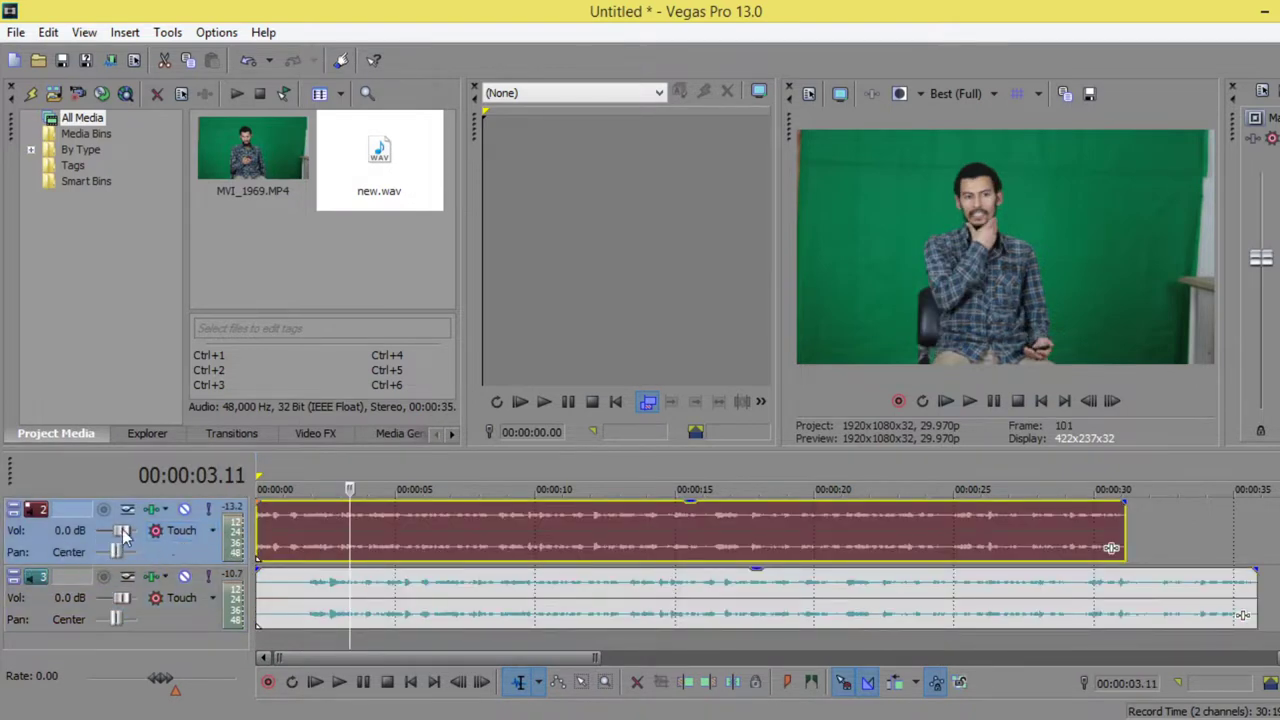
# - Compare the two tracks during playback, leaving the original muted and new.wav audible
pyautogui.moveTo(121, 529); pyautogui.dragTo(62, 527)
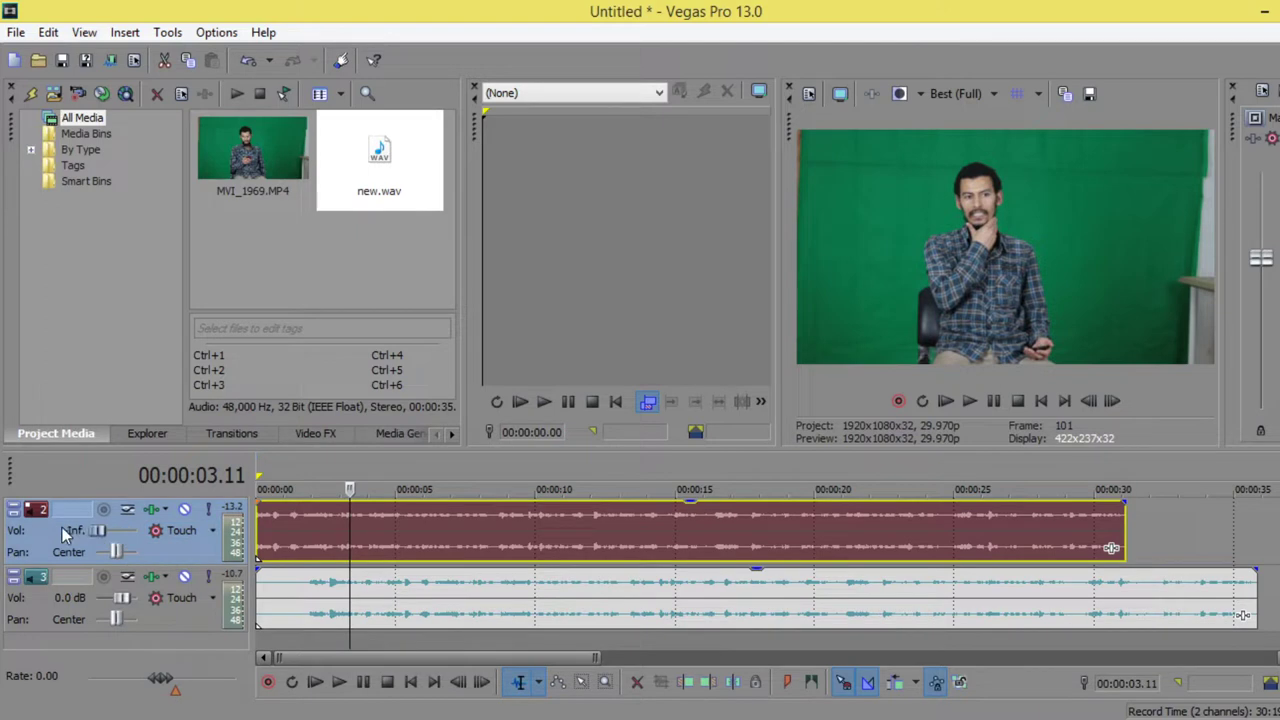
pyautogui.click(974, 401)
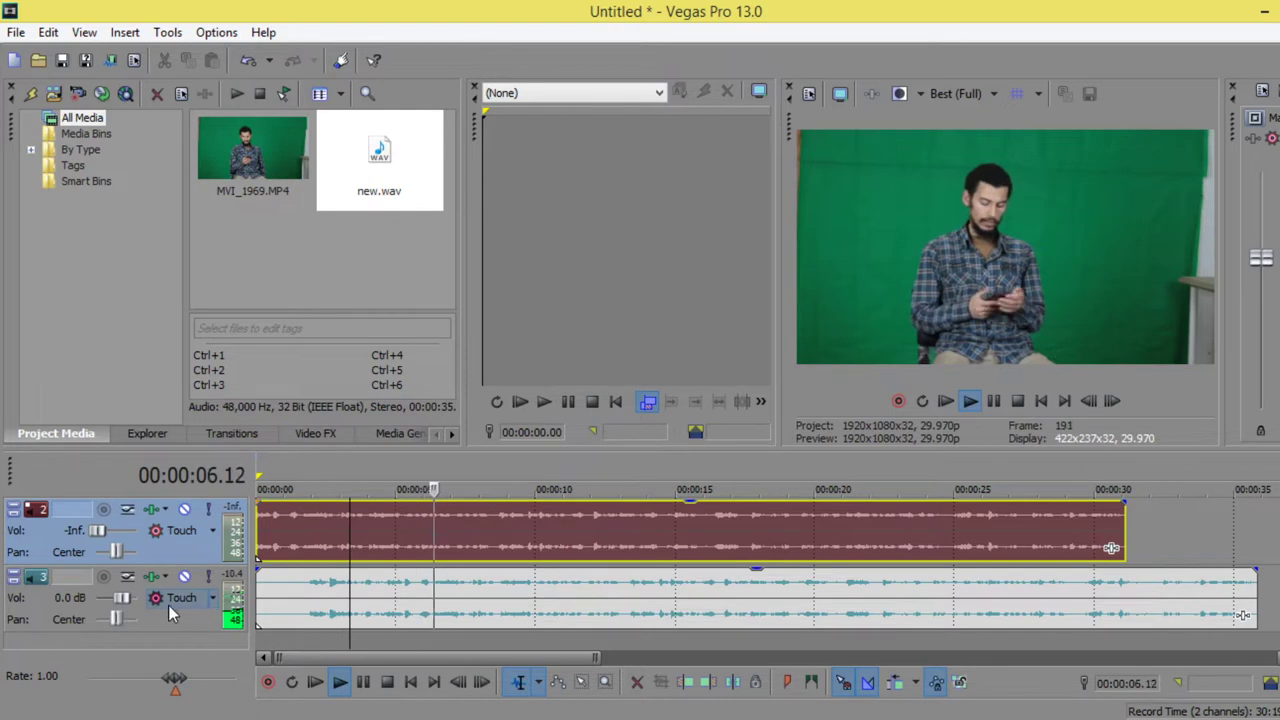
pyautogui.click(184, 576)
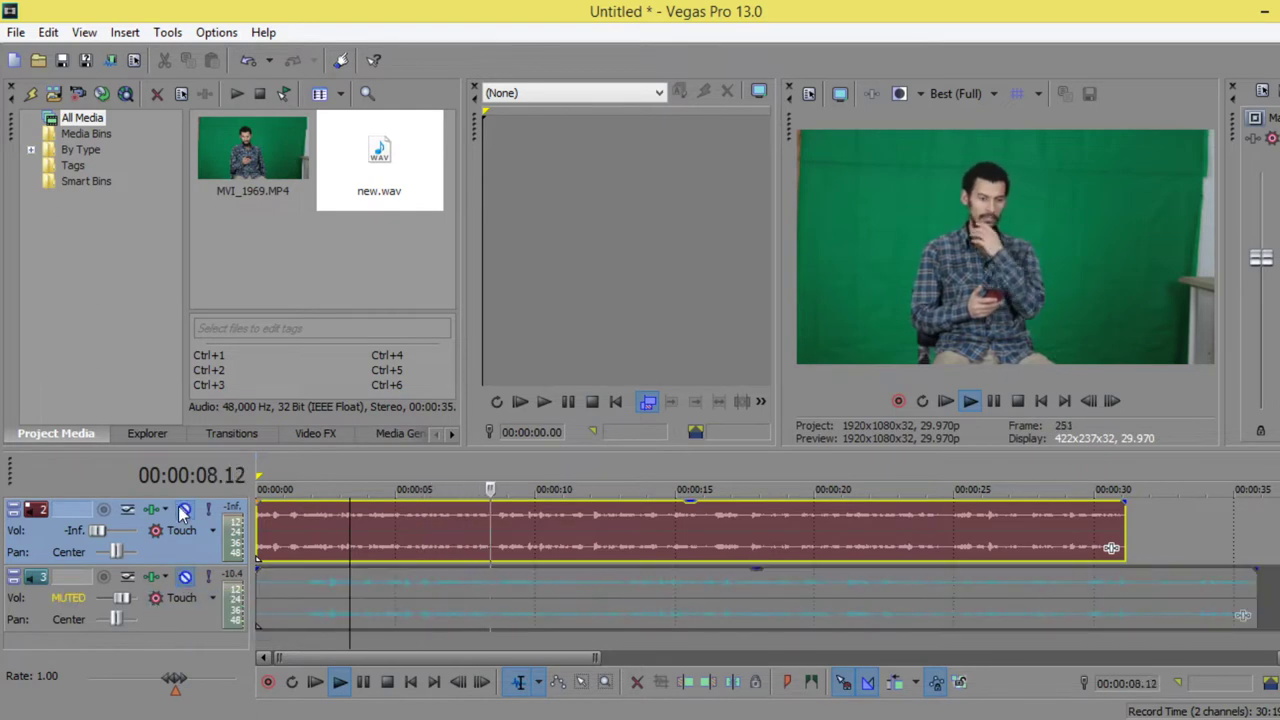
pyautogui.moveTo(98, 530); pyautogui.dragTo(116, 530)
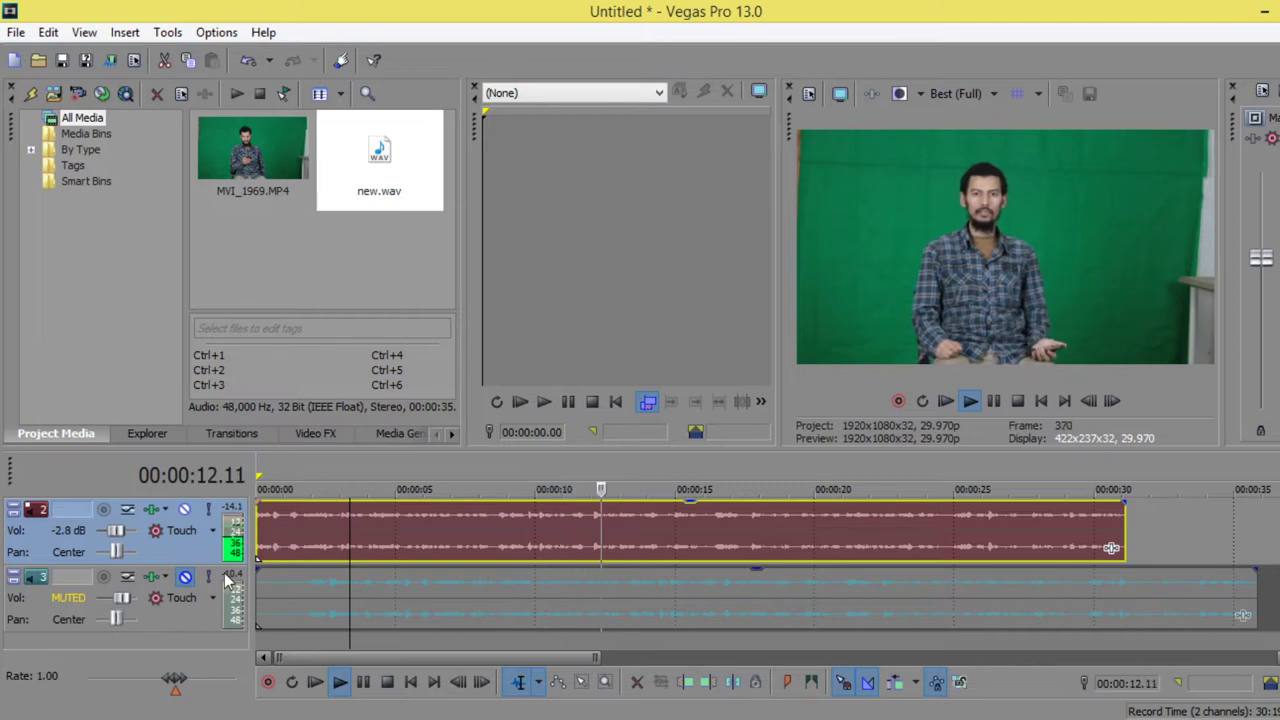
pyautogui.click(185, 509)
pyautogui.click(184, 576)
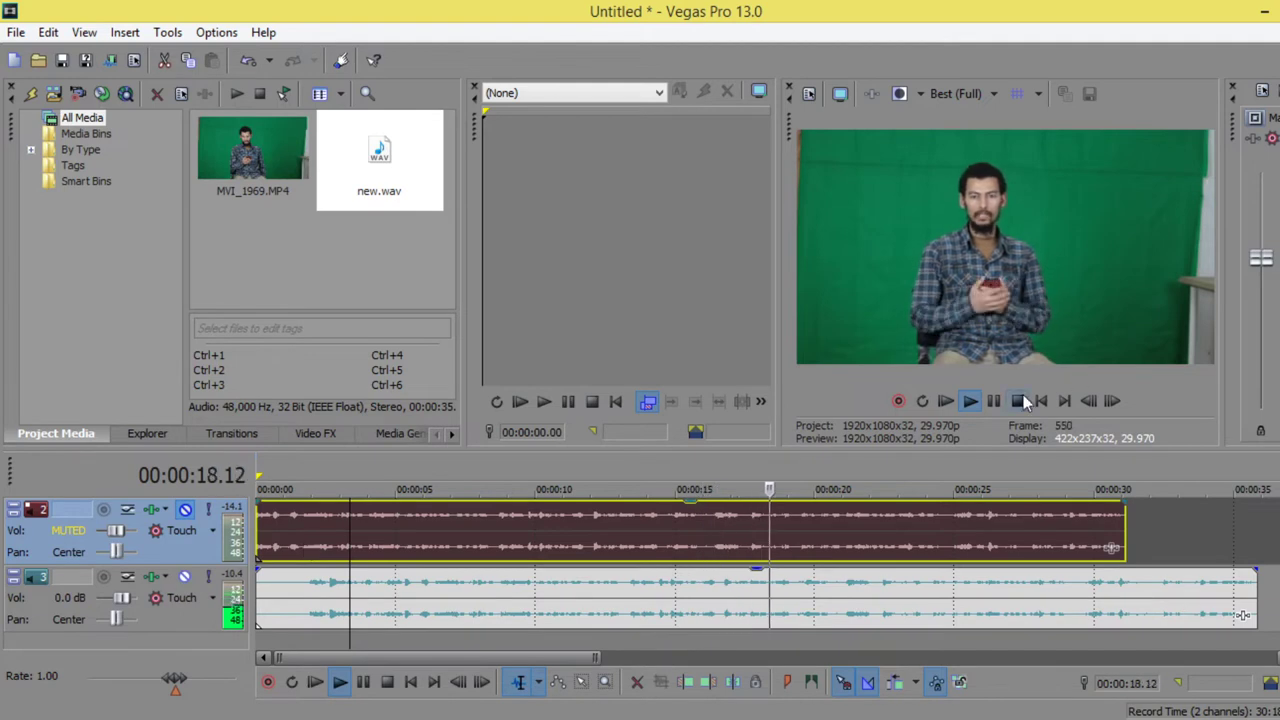
pyautogui.click(1017, 400)
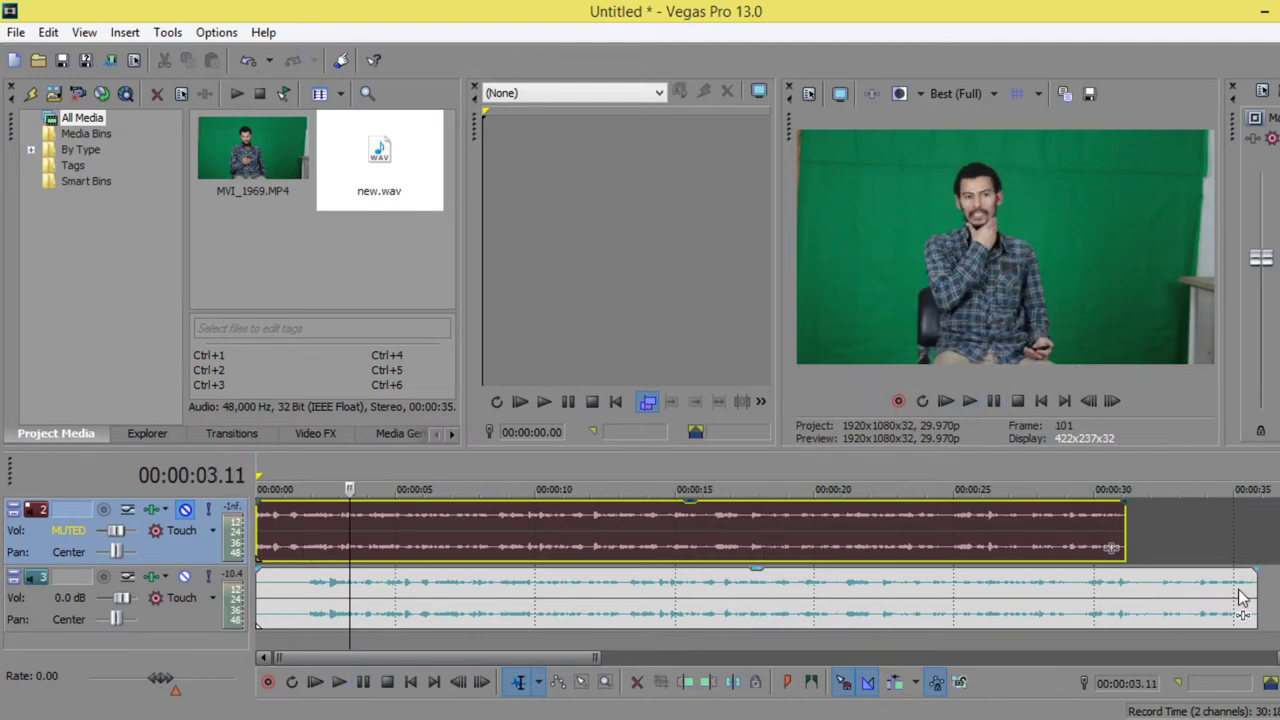